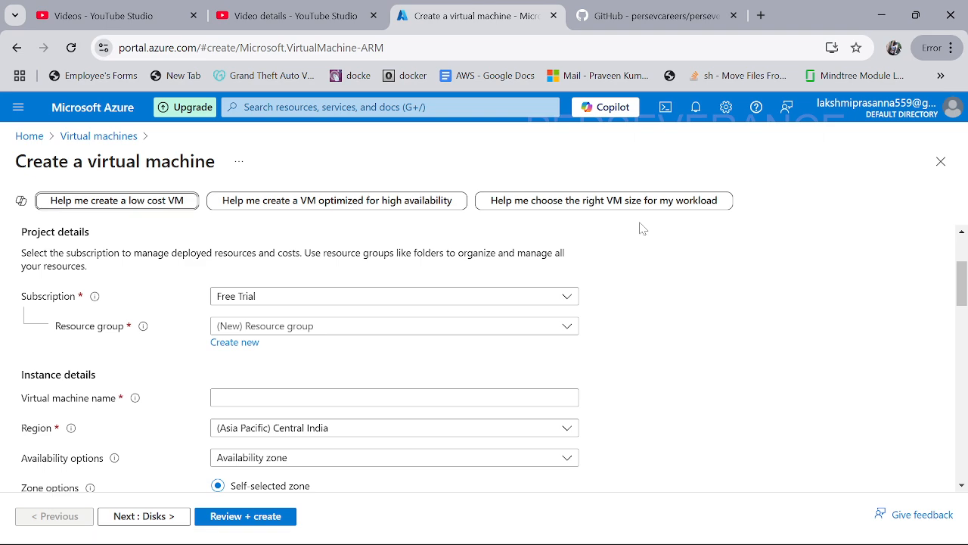
# Step: Replace the old Notepad notes with the lines 'resource group', '--> vm1', '--> vm2', '--> nsg'
pyautogui.click(668, 532)
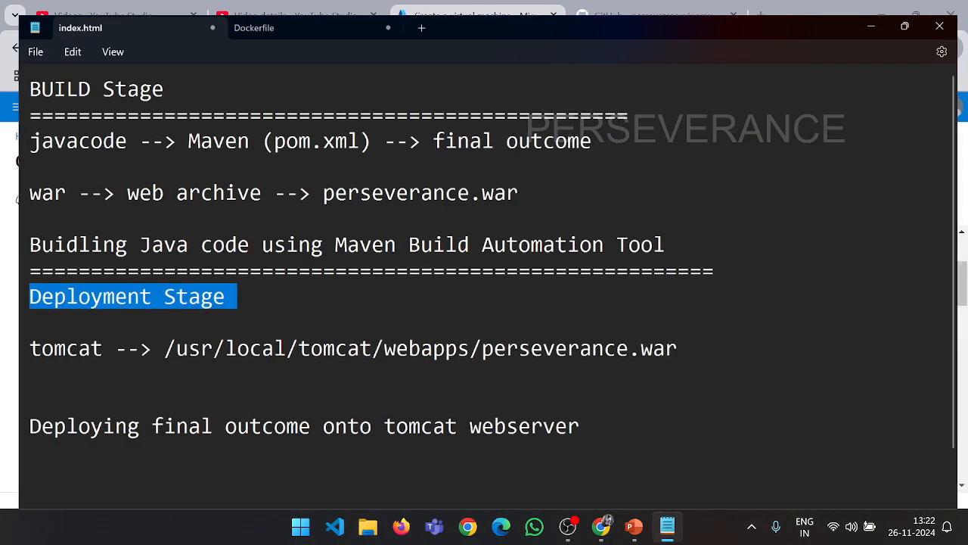
pyautogui.click(377, 235)
pyautogui.hotkey('ctrl', 'a')
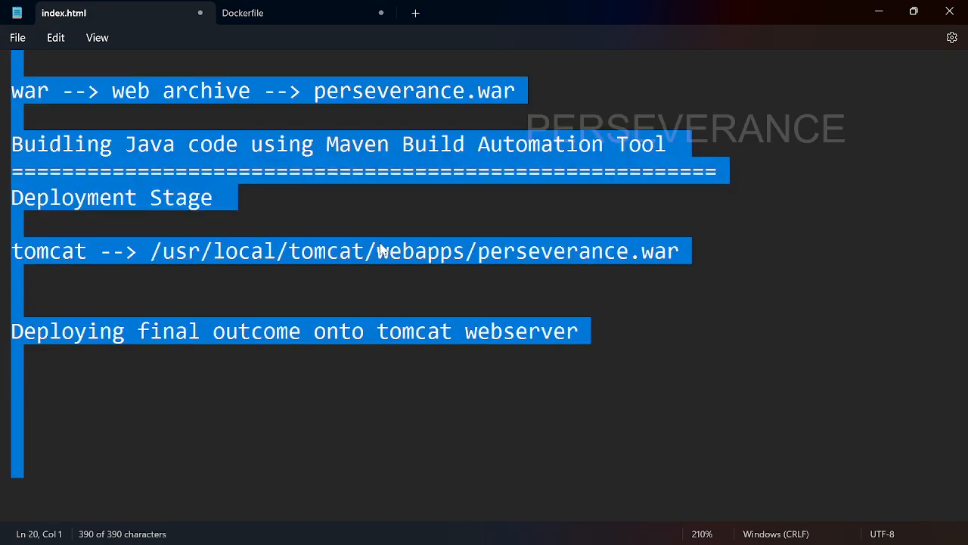
pyautogui.press('BackSpace')
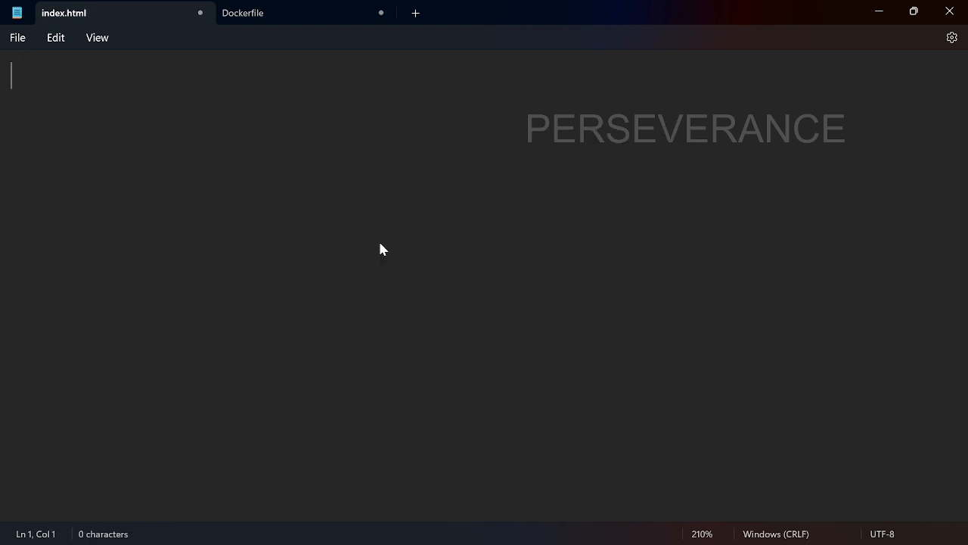
pyautogui.write('resource group')
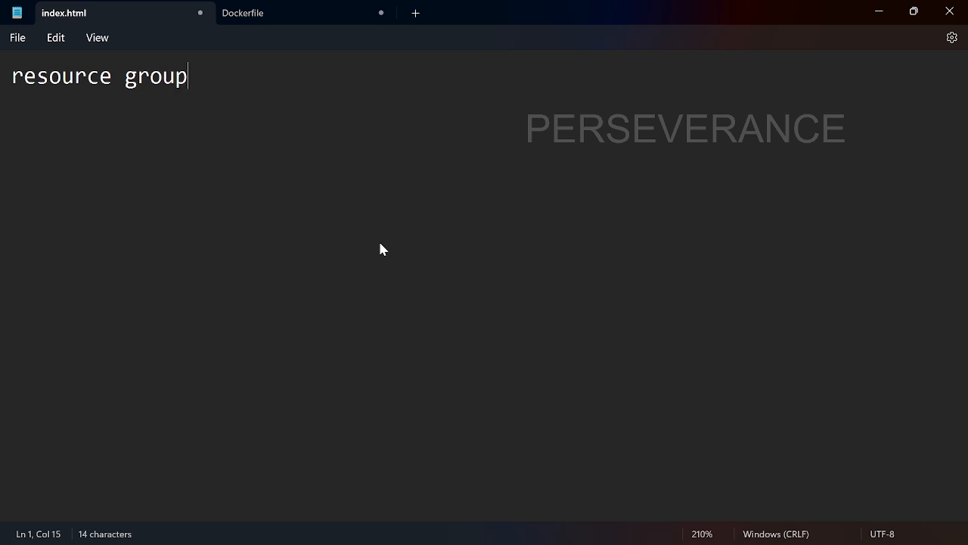
pyautogui.press('Return')
pyautogui.write('--> vm1')
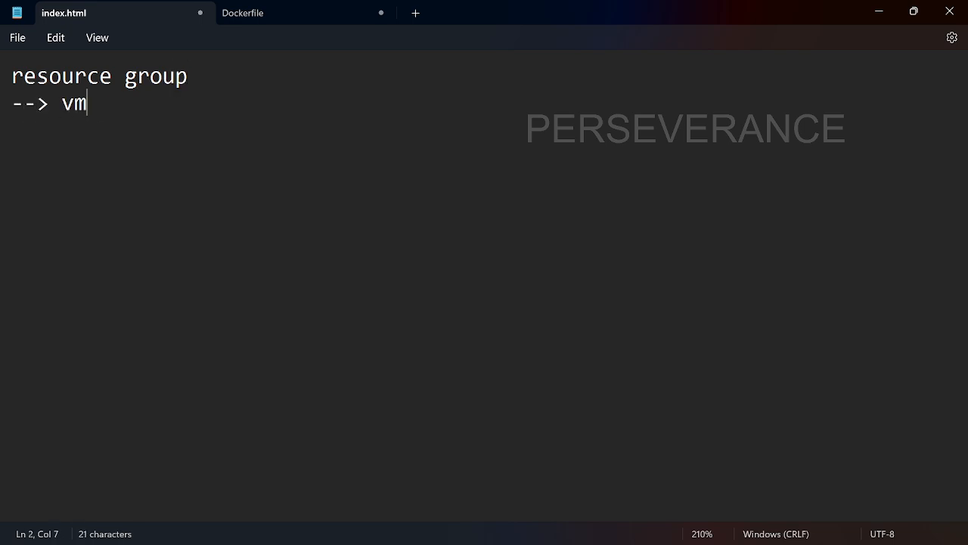
pyautogui.press('Return')
pyautogui.write('vm')
pyautogui.press('BackSpace')
pyautogui.press('BackSpace')
pyautogui.write('--')
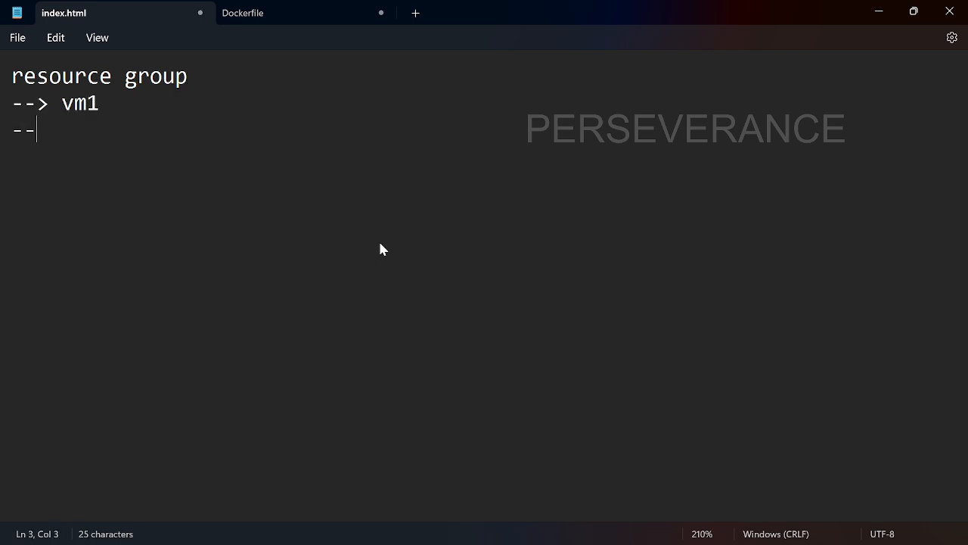
pyautogui.write('> vm2')
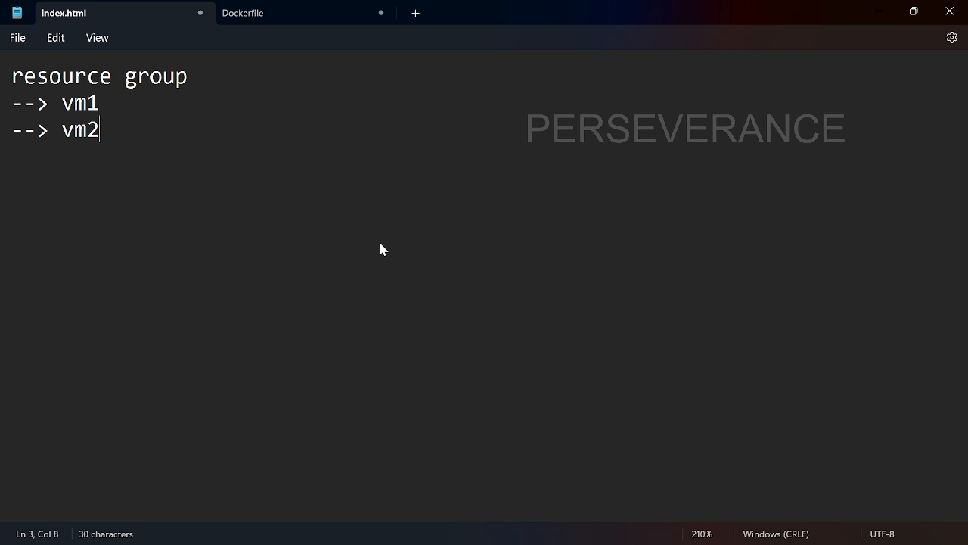
pyautogui.press('Return')
pyautogui.write('--> nsg')
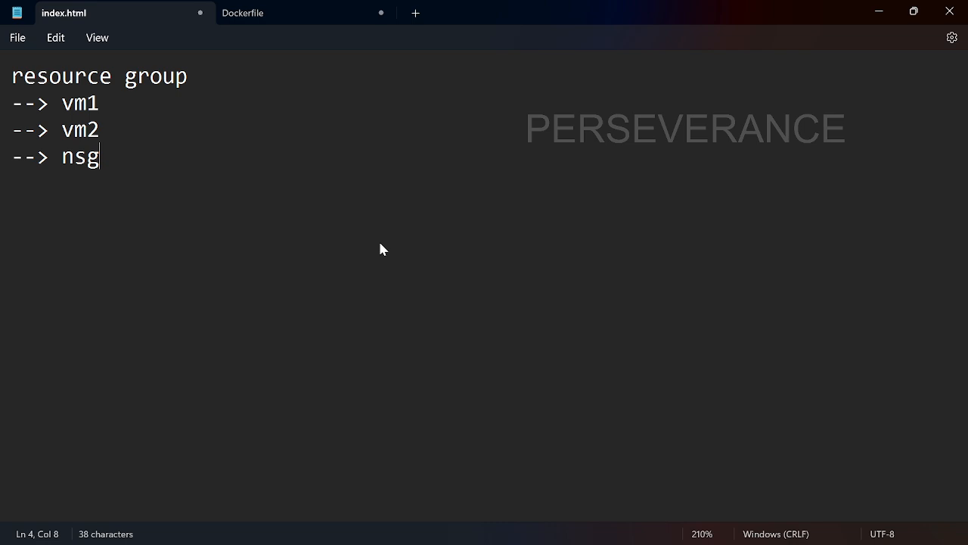
# Step: Highlight the resource group heading and its vm1, vm2 and nsg items to explain the outline
pyautogui.moveTo(100, 156); pyautogui.dragTo(12, 103)
pyautogui.click(99, 103)
pyautogui.moveTo(100, 156); pyautogui.dragTo(2, 112)
pyautogui.moveTo(188, 76); pyautogui.dragTo(1, 89)
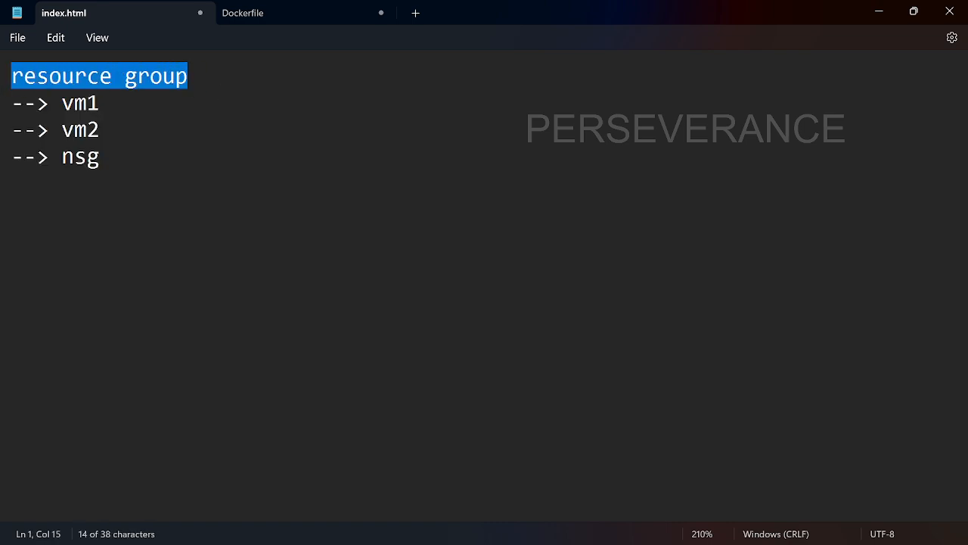
pyautogui.click(188, 124)
pyautogui.moveTo(180, 85); pyautogui.dragTo(14, 90)
pyautogui.hotkey('ctrl', 'End')
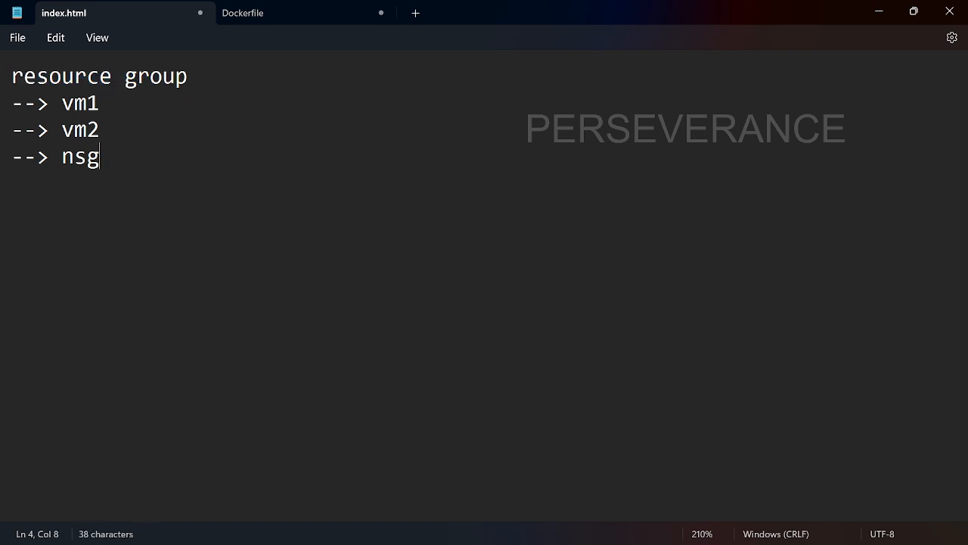
pyautogui.moveTo(103, 158); pyautogui.dragTo(0, 108)
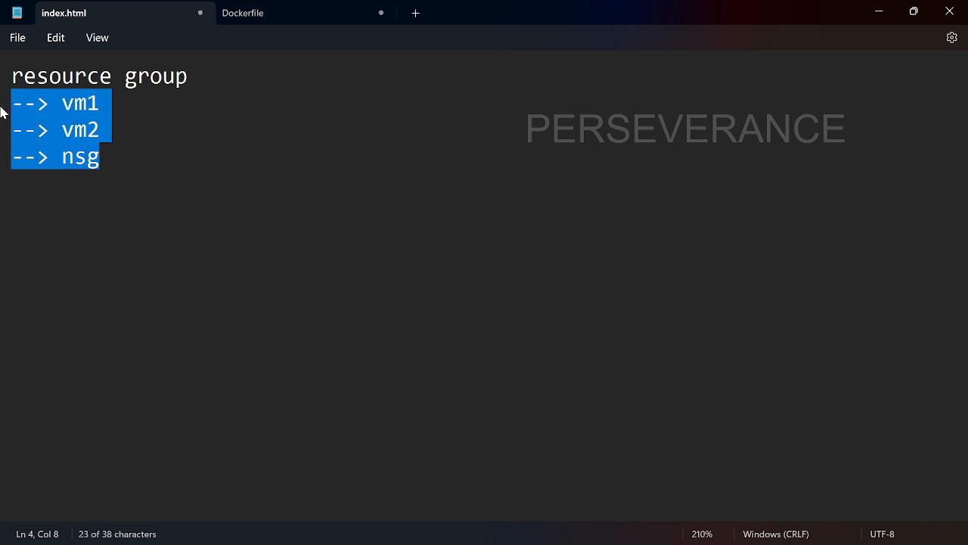
pyautogui.moveTo(103, 104); pyautogui.dragTo(0, 73)
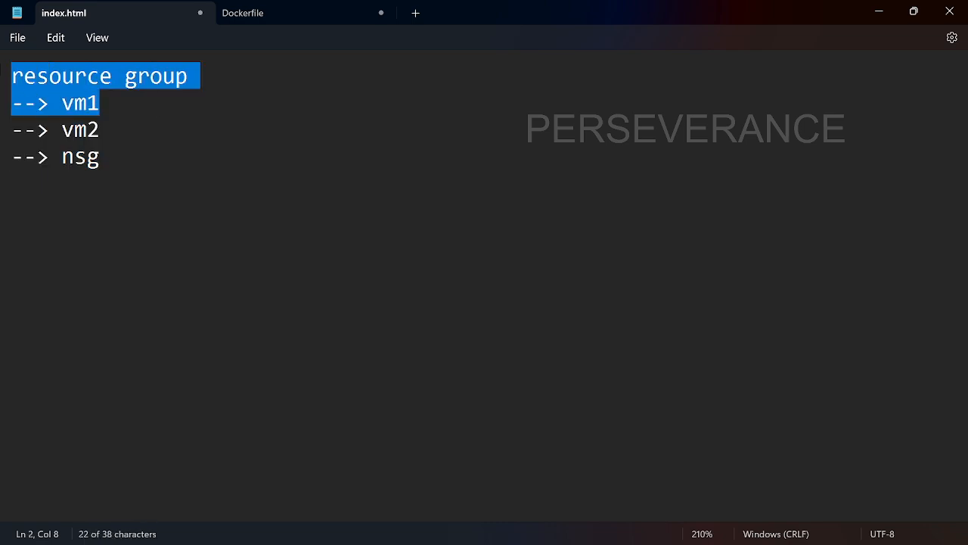
pyautogui.click(61, 77)
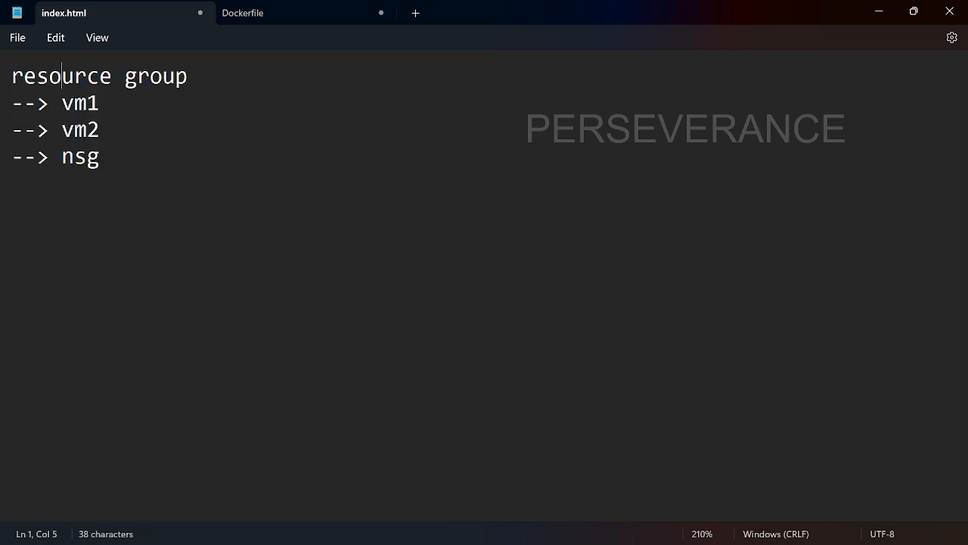
pyautogui.hotkey('alt', 'Tab')
# Step: Create a new resource group named 'containers' for the virtual machine
pyautogui.click(525, 200)
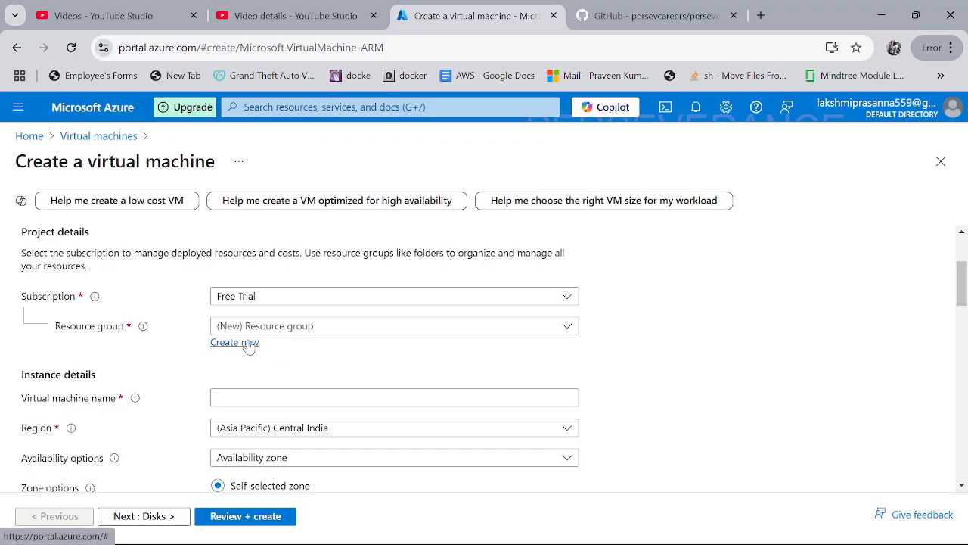
pyautogui.click(255, 342)
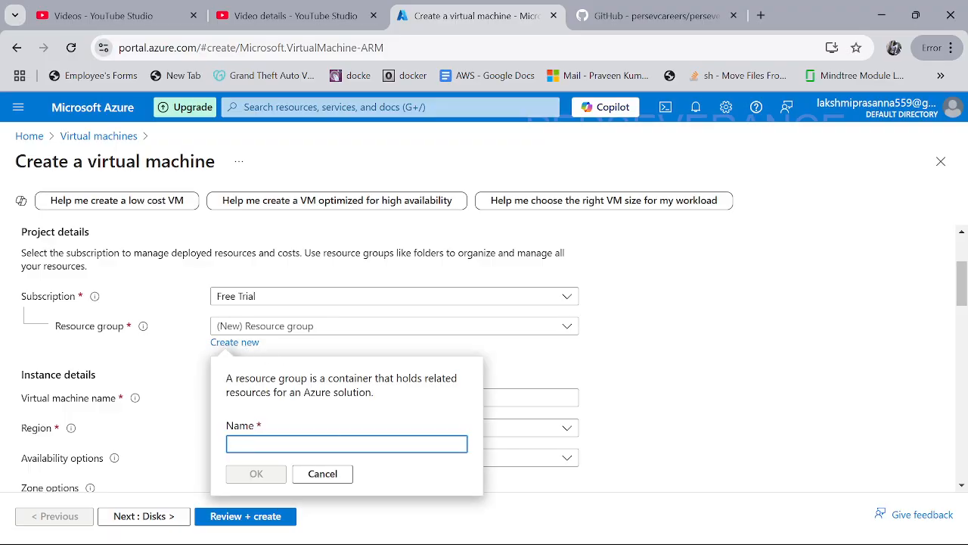
pyautogui.write('test')
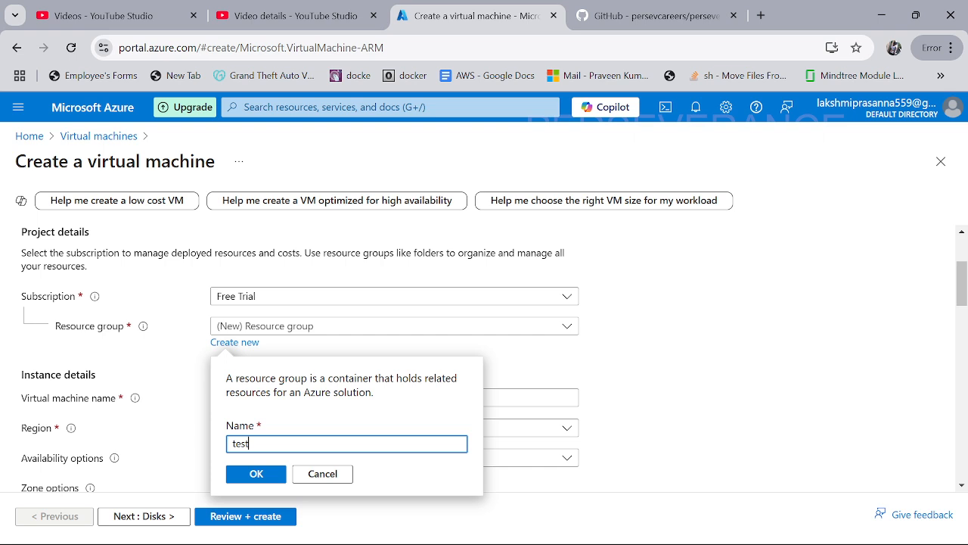
pyautogui.hotkey('ctrl', 'a')
pyautogui.write('container')
pyautogui.click(256, 474)
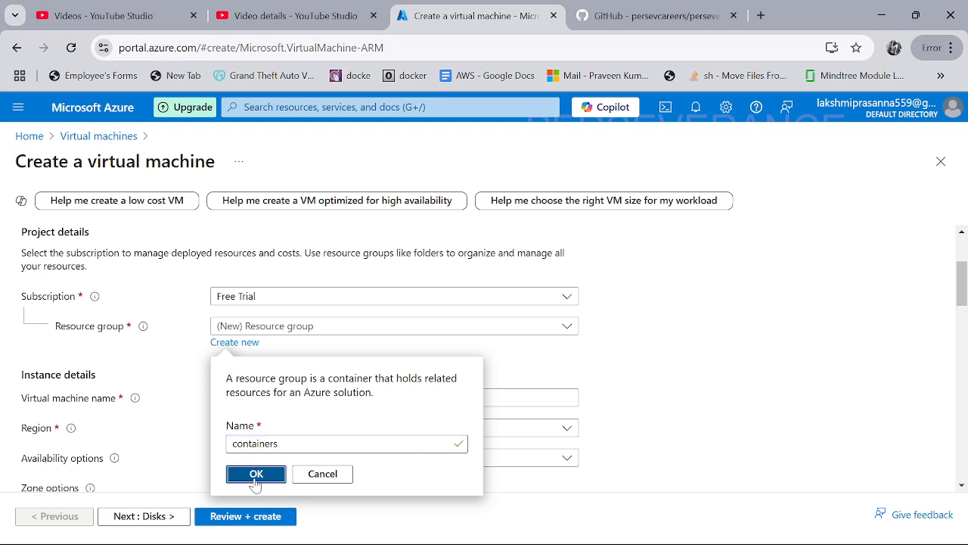
# Step: Name the VM 'docker' and set availability to No infrastructure redundancy required
pyautogui.click(325, 397)
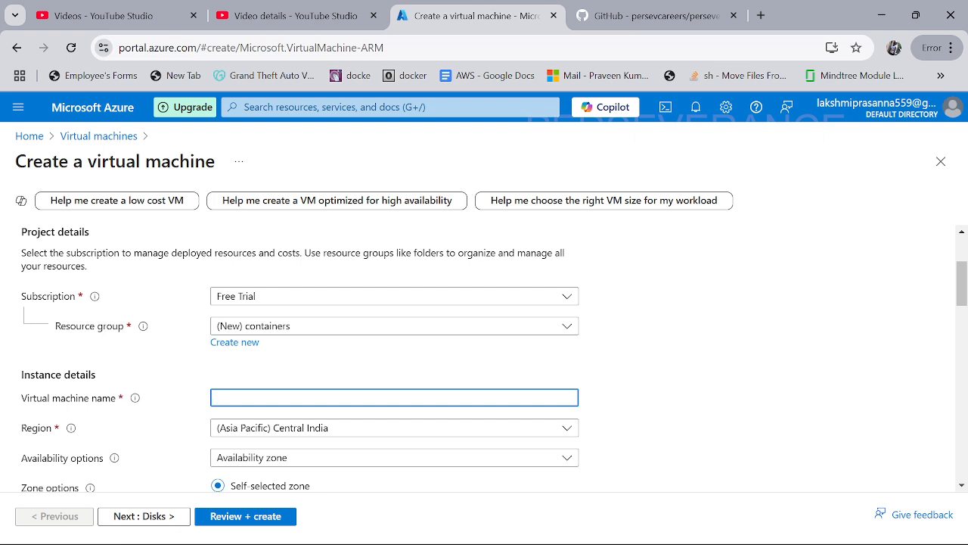
pyautogui.write('docker')
pyautogui.scroll(-1, 962, 295)
pyautogui.scroll(-2, 963, 295)
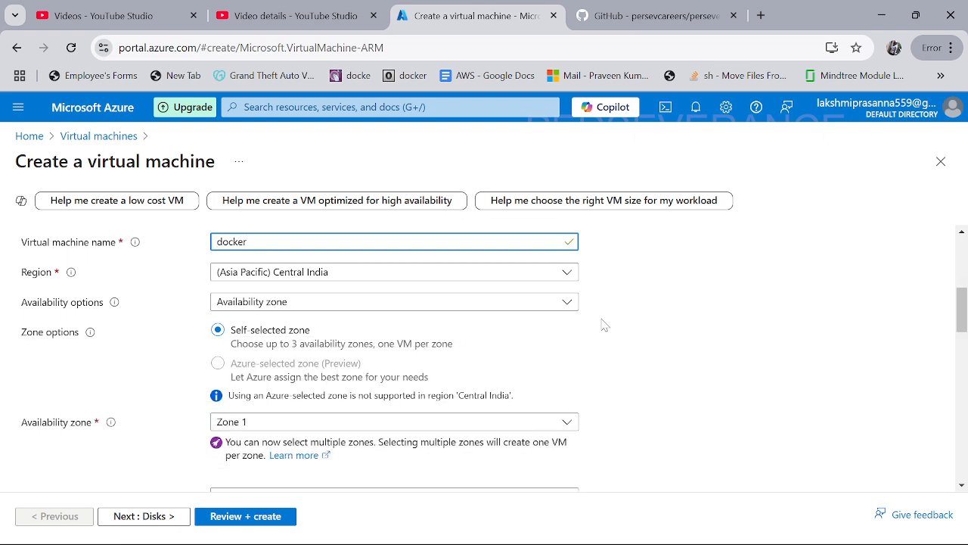
pyautogui.click(449, 307)
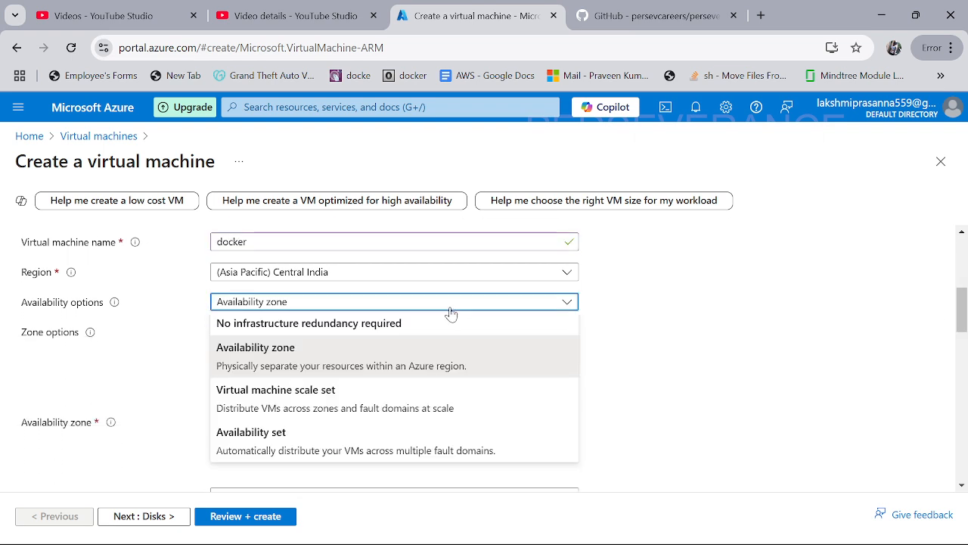
pyautogui.click(335, 325)
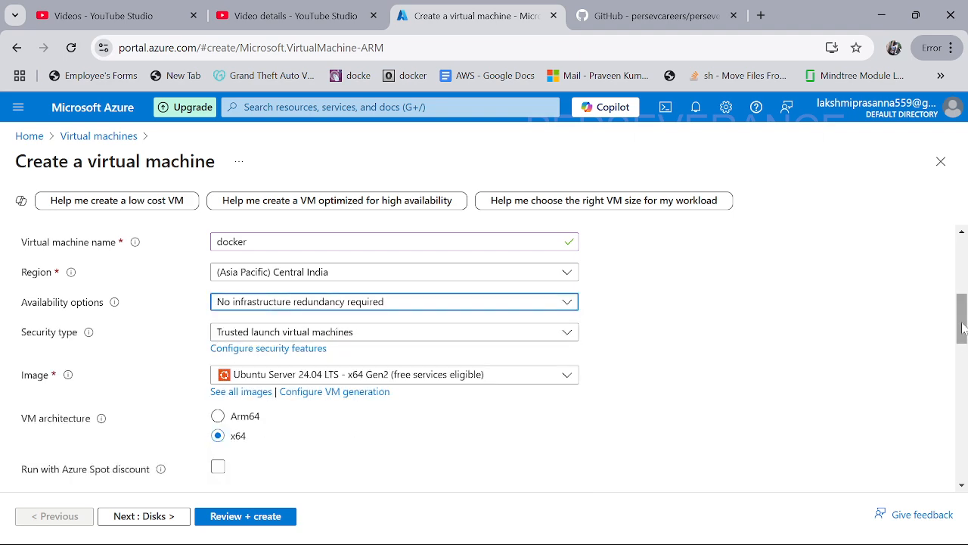
pyautogui.moveTo(963, 328); pyautogui.dragTo(962, 402)
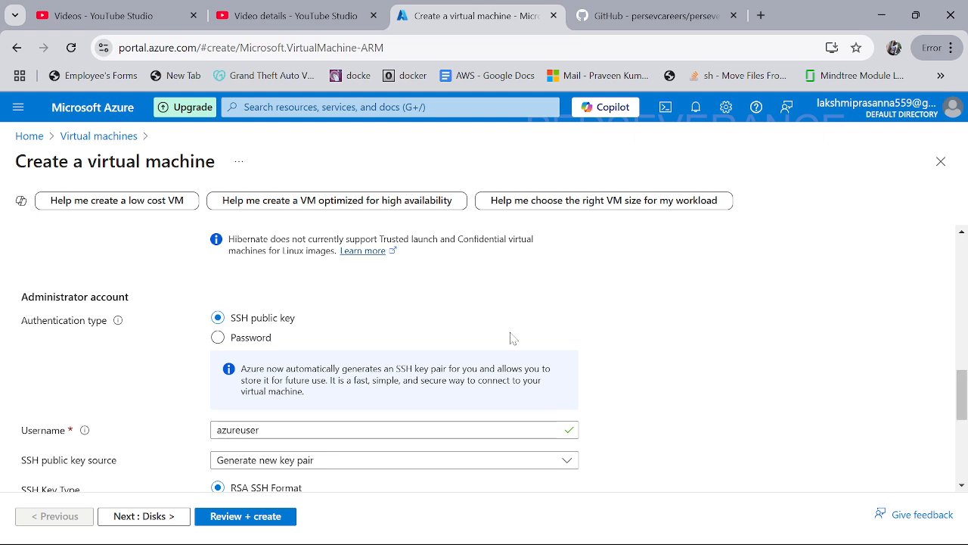
# Step: Switch to password authentication and replace the default with the admin username
pyautogui.click(218, 337)
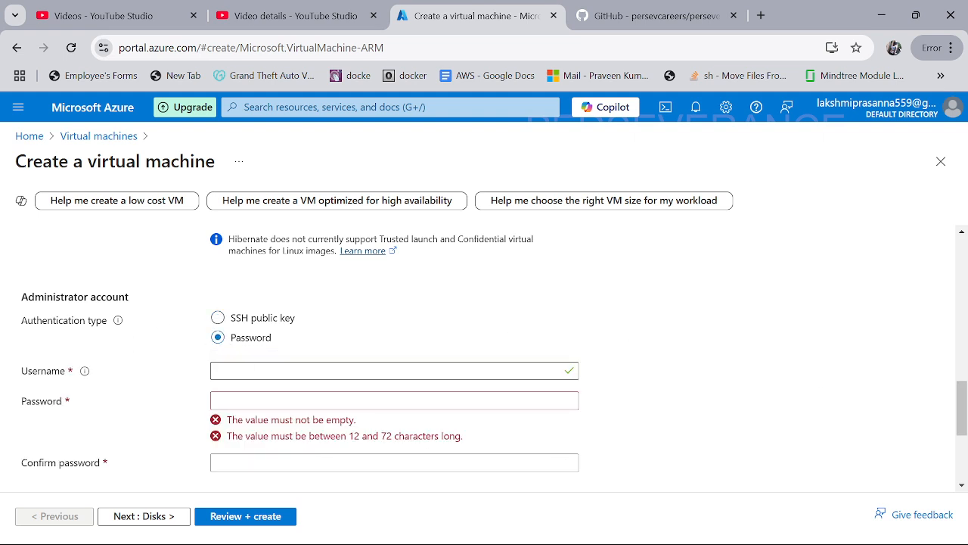
pyautogui.click(227, 370)
pyautogui.hotkey('ctrl', 'a')
pyautogui.press('BackSpace')
pyautogui.write('sa')
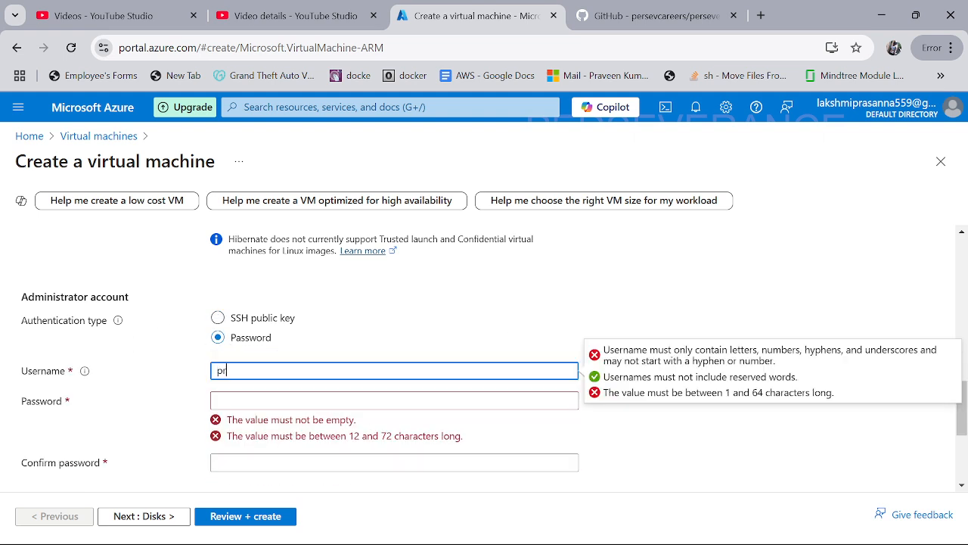
pyautogui.write('i')
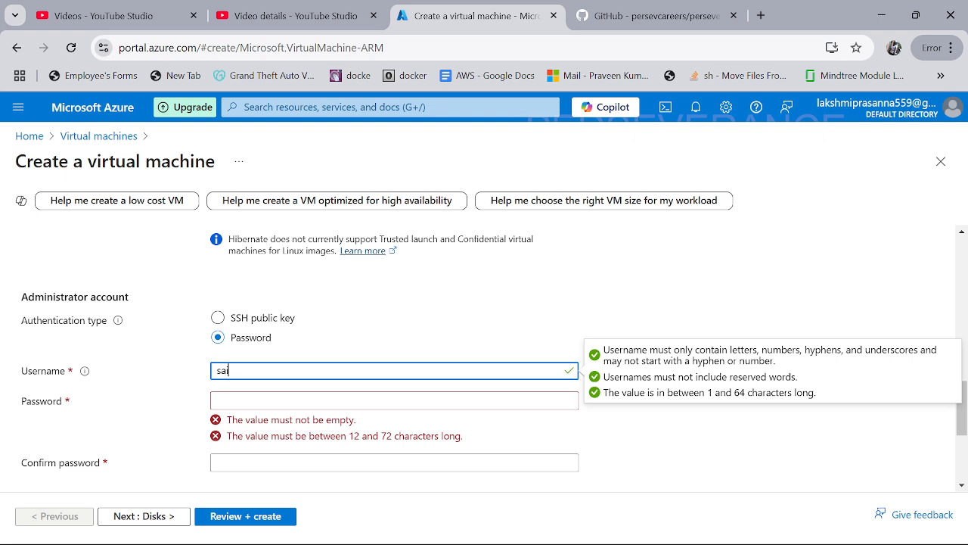
pyautogui.write('charan')
pyautogui.hotkey('ctrl', 'a')
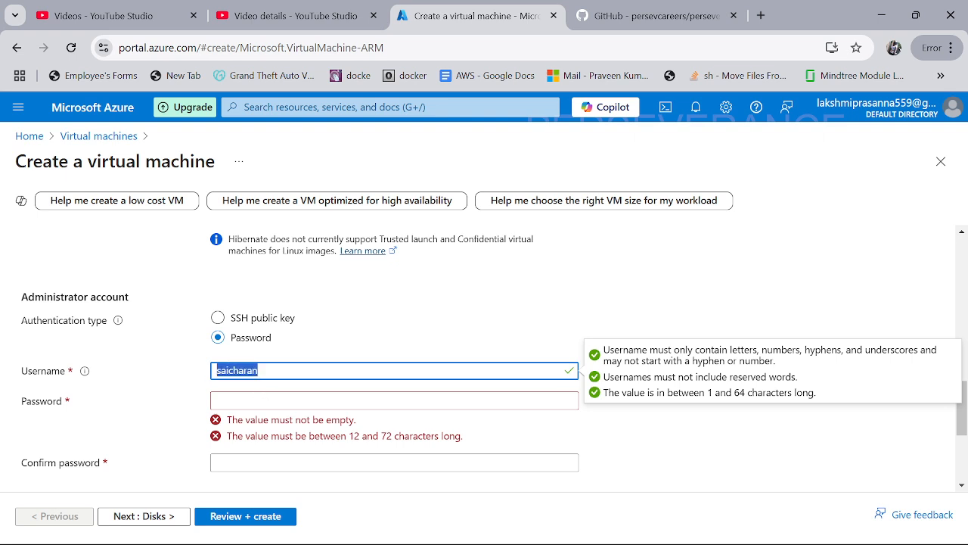
# Step: Enter the administrator password and a matching confirmation password
pyautogui.click(393, 400)
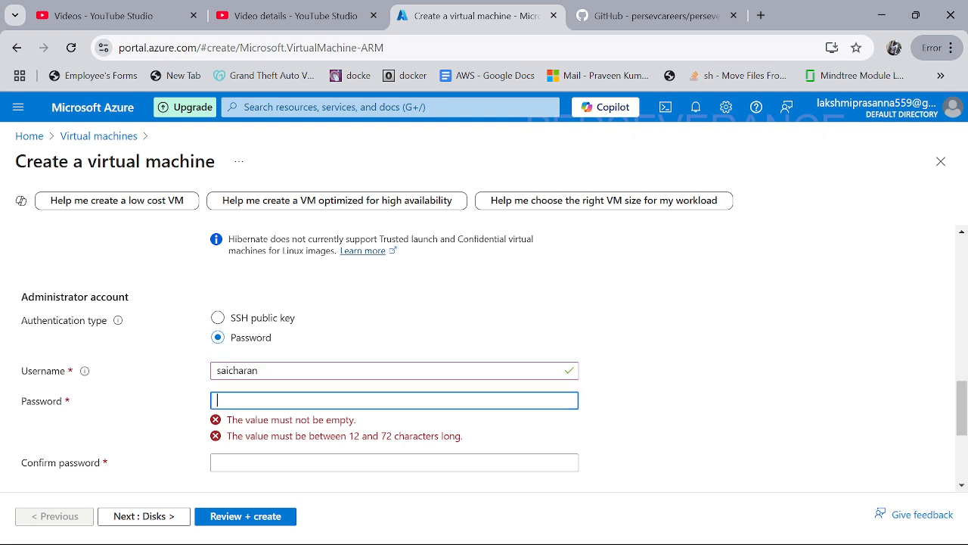
pyautogui.write('••••••')
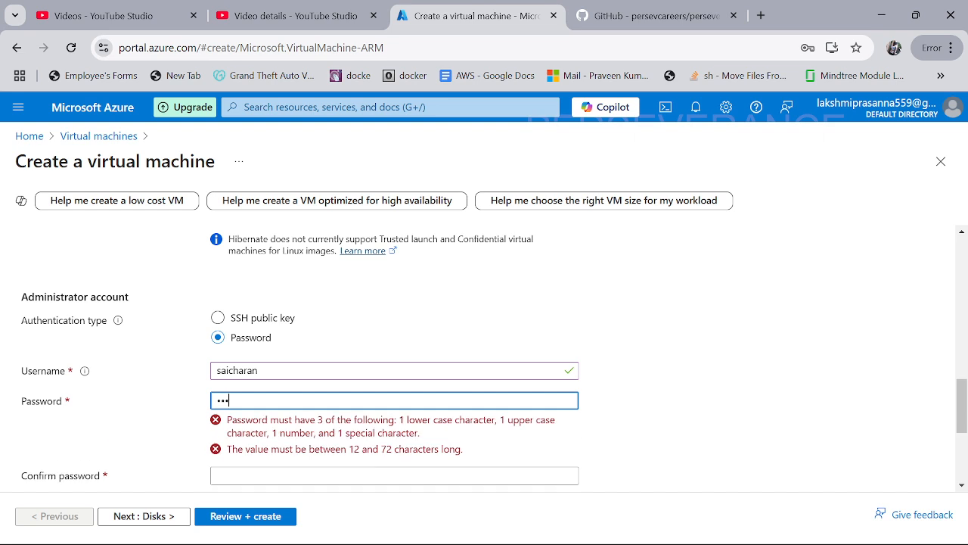
pyautogui.write('••')
pyautogui.click(394, 445)
pyautogui.rightClick(258, 401)
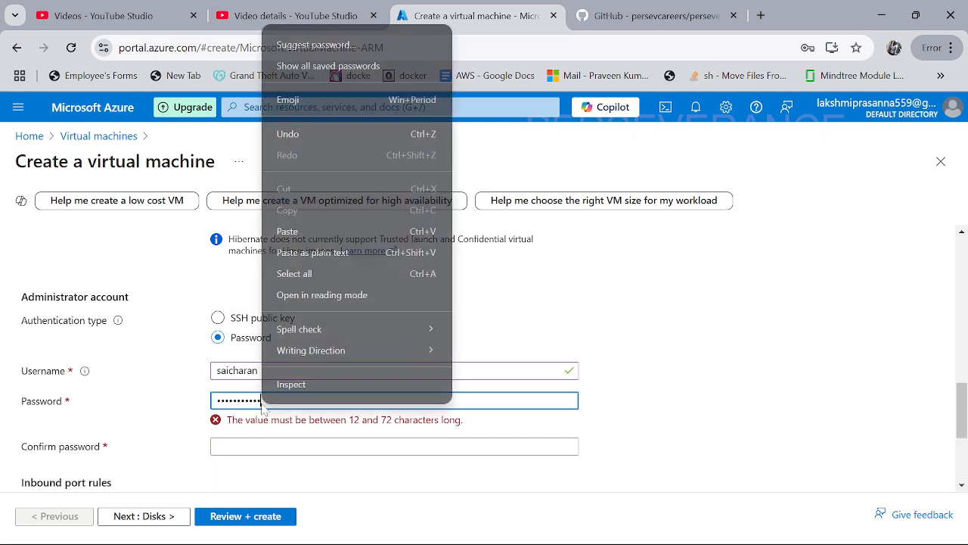
pyautogui.press('Escape')
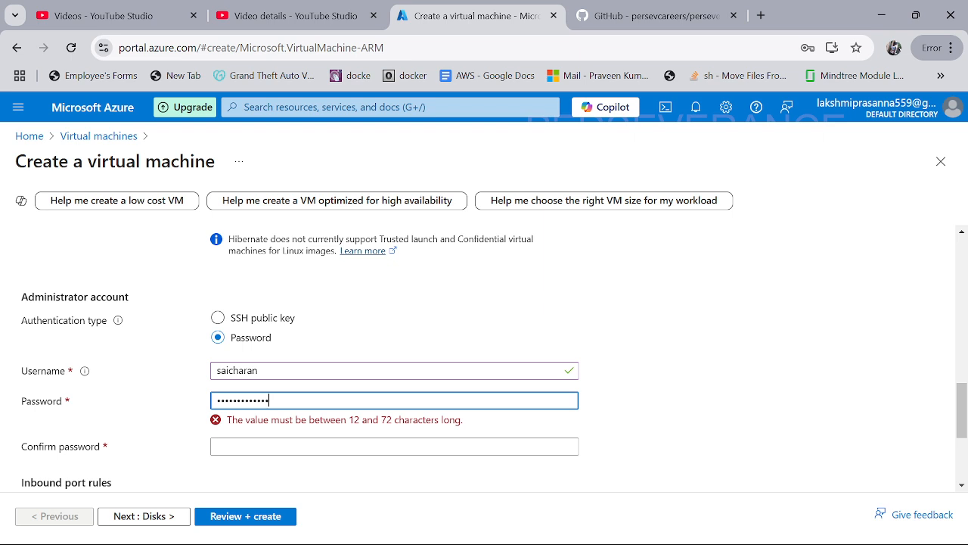
pyautogui.click(394, 430)
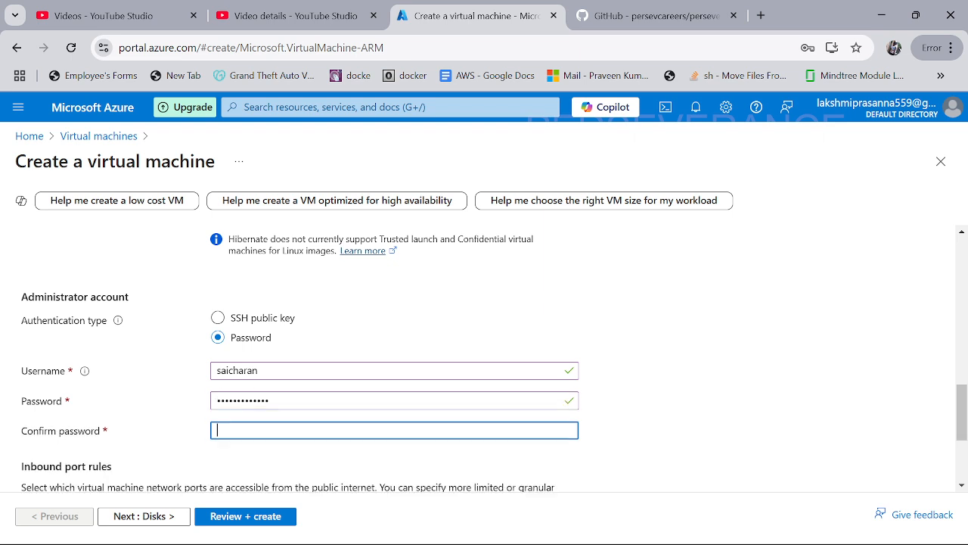
pyautogui.write('****')
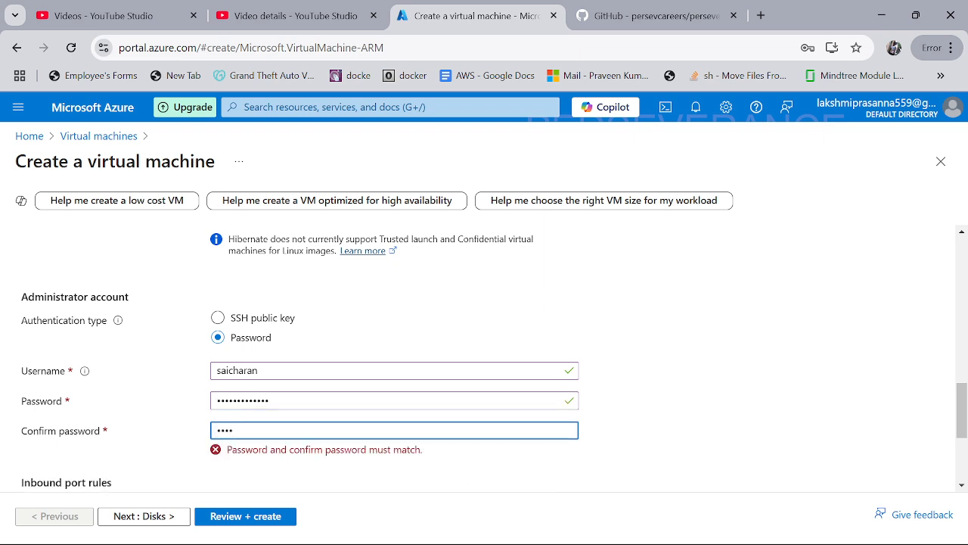
pyautogui.write('*********')
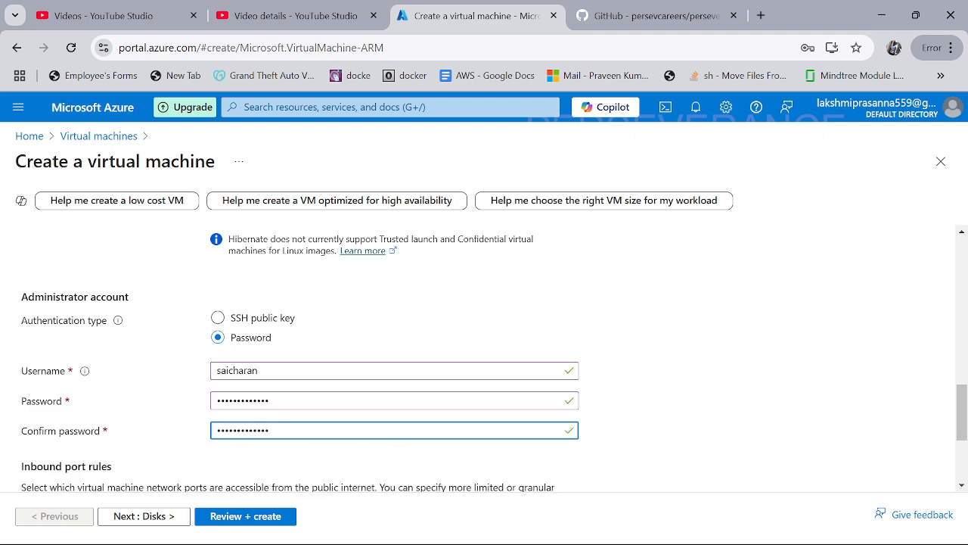
pyautogui.moveTo(964, 389); pyautogui.dragTo(964, 429)
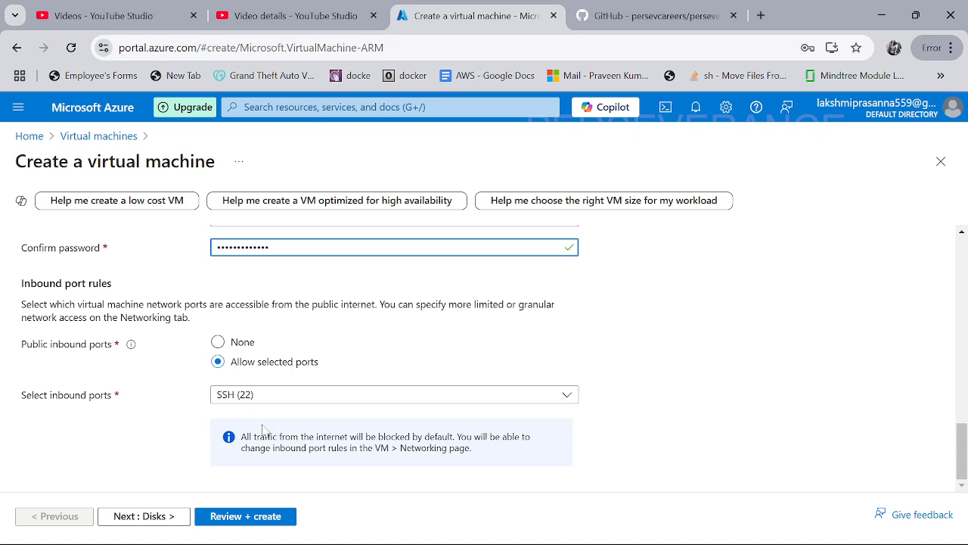
# Step: Review the Standard B1s VM, dismiss the save-password prompt, and create it in 'containers'
pyautogui.click(259, 518)
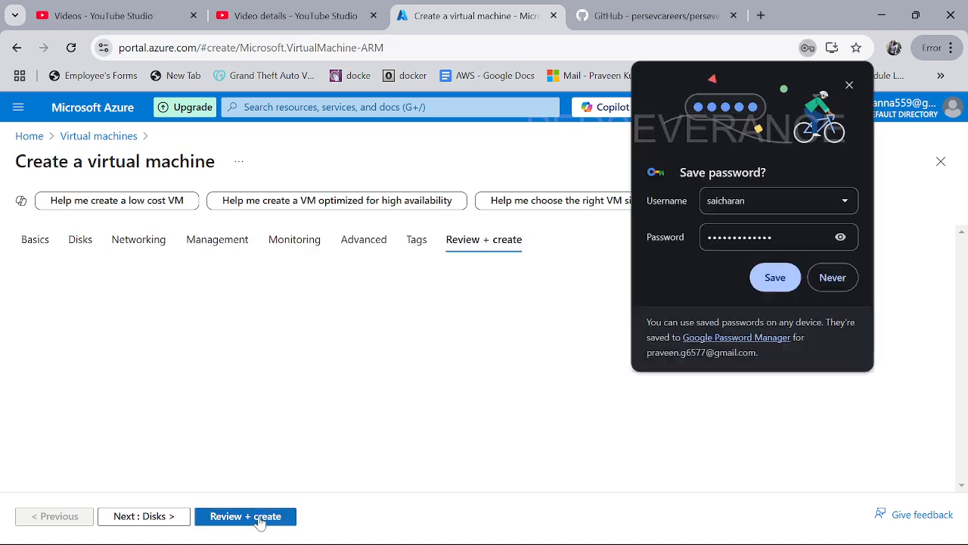
pyautogui.click(849, 86)
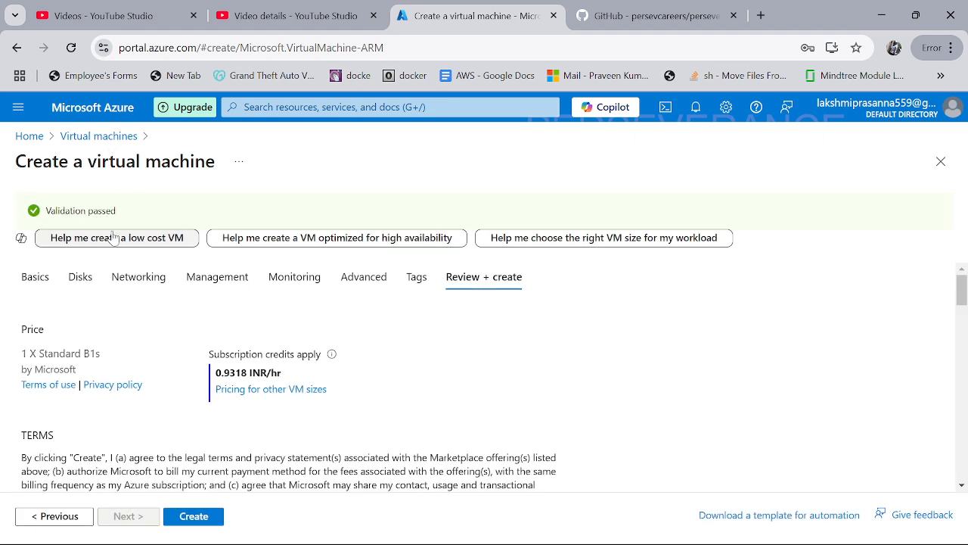
pyautogui.click(215, 517)
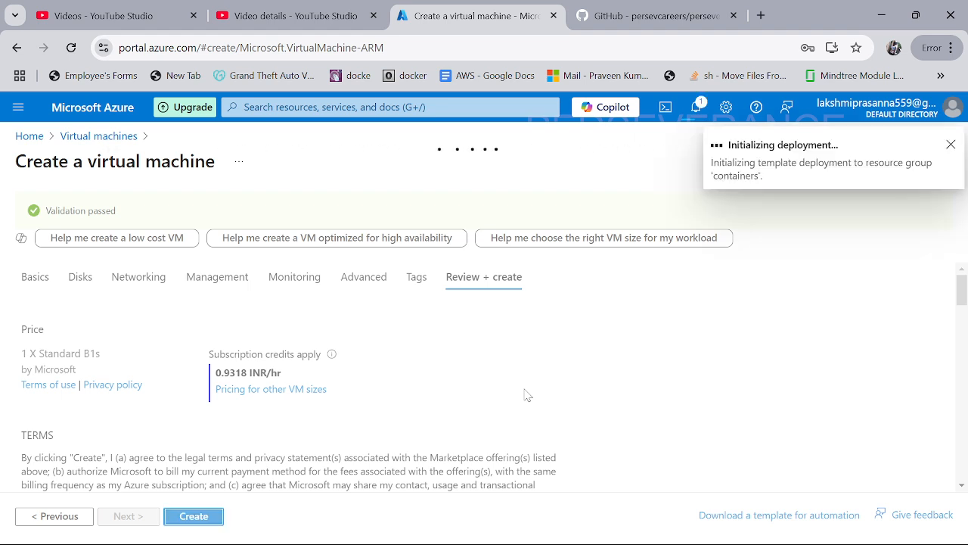
# Step: Replace the Notepad notes with 'ssh username@serverip' and a started ssh line for the admin user
pyautogui.hotkey('alt', 'Tab')
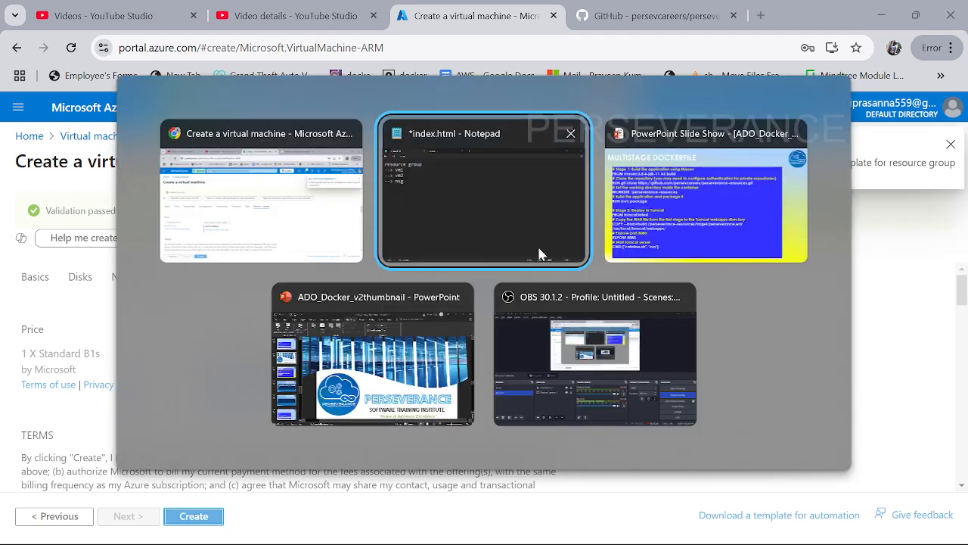
pyautogui.hotkey('ctrl', 'a')
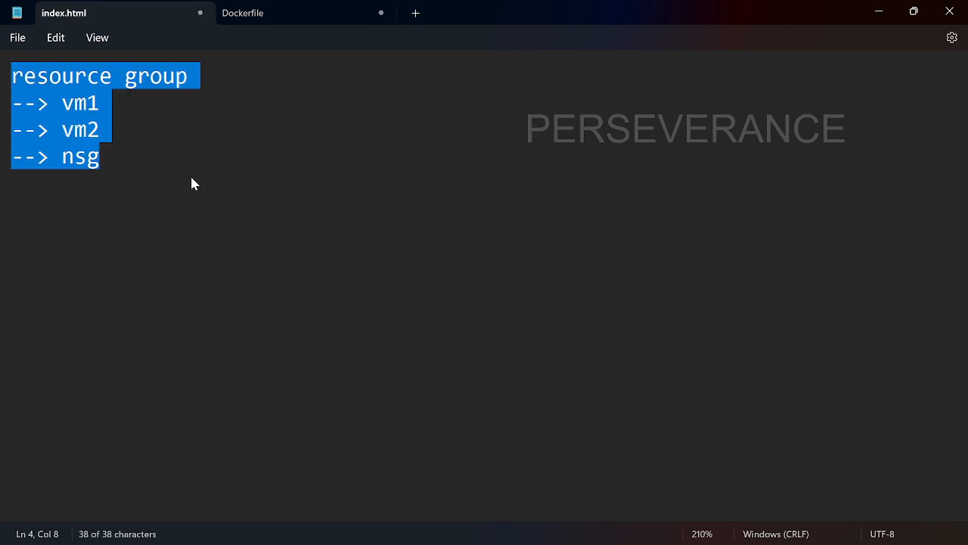
pyautogui.press('BackSpace')
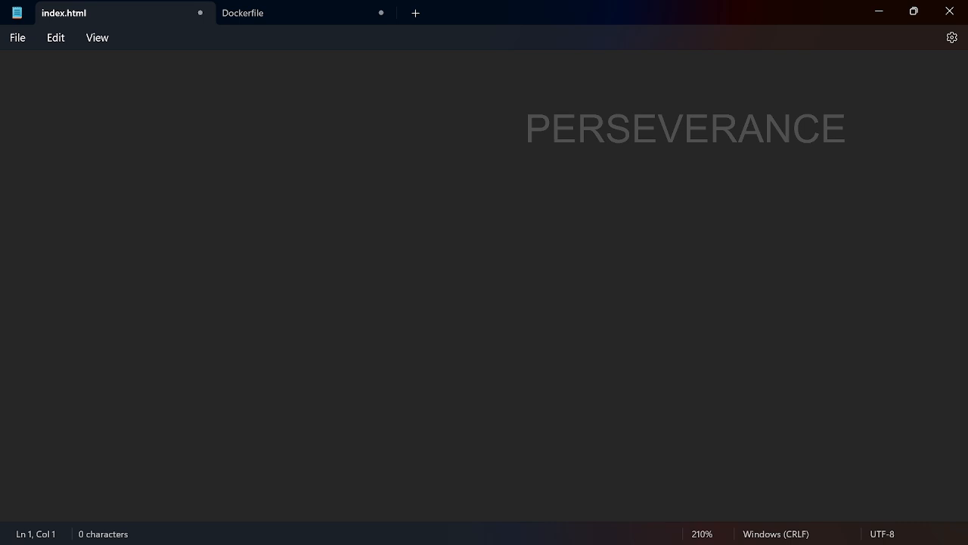
pyautogui.write('ssh username')
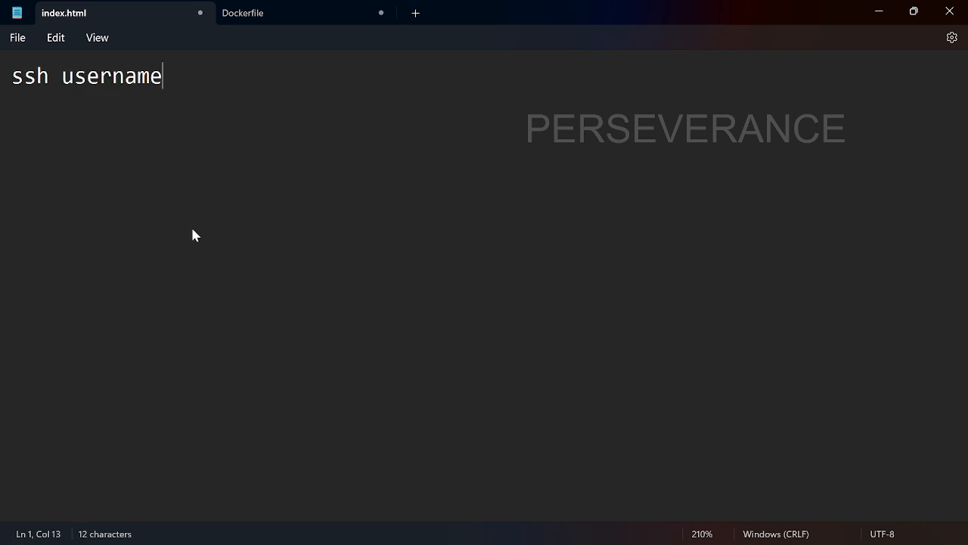
pyautogui.write('@serverip')
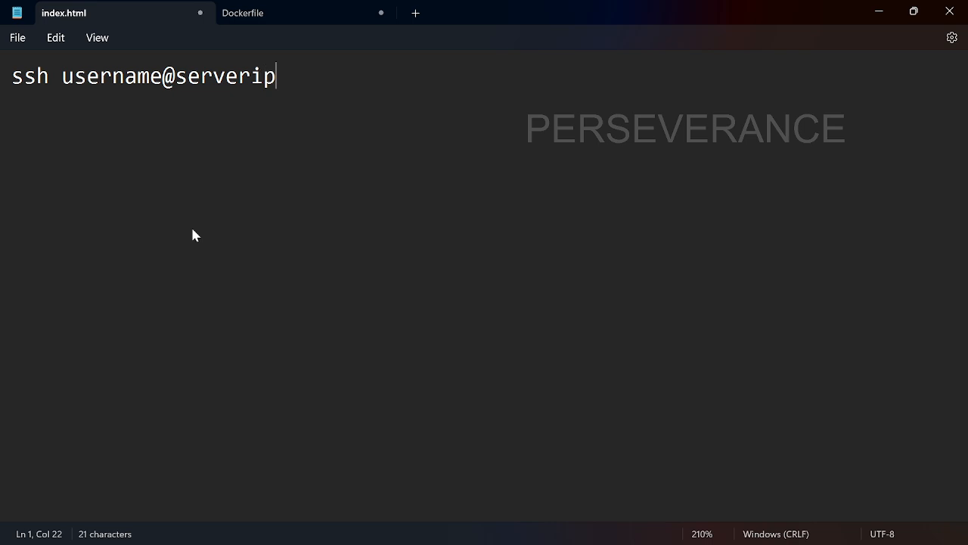
pyautogui.press('Return')
pyautogui.press('Return')
pyautogui.press('Return')
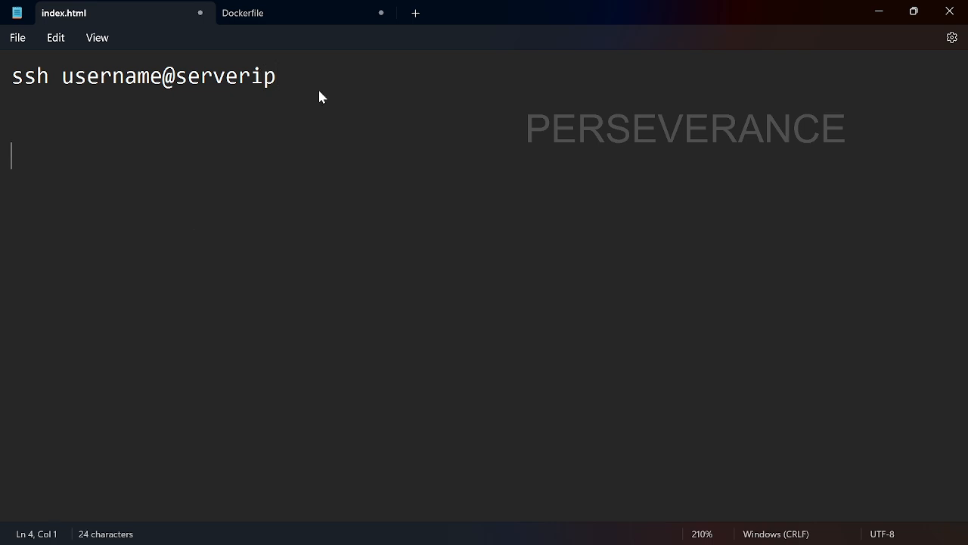
pyautogui.write('ssh ')
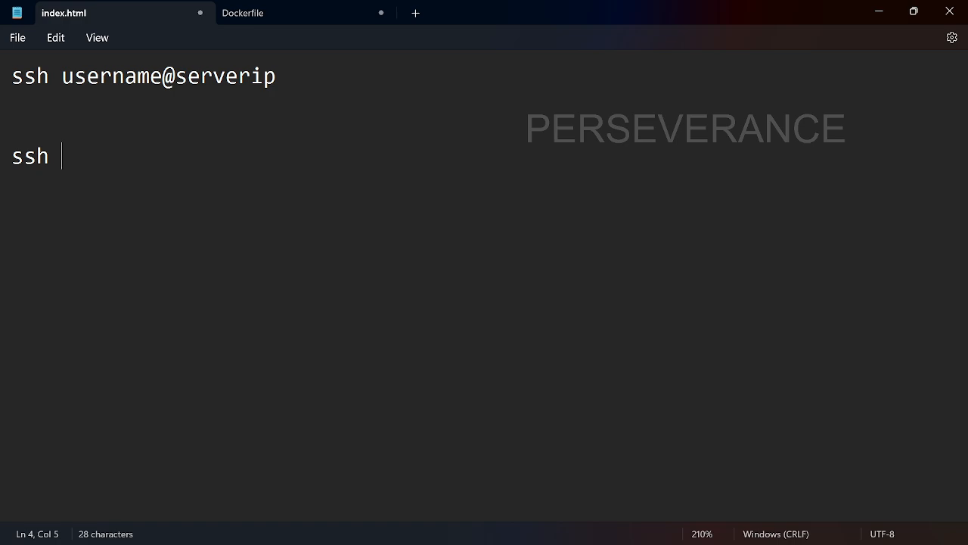
pyautogui.write('saicharan@')
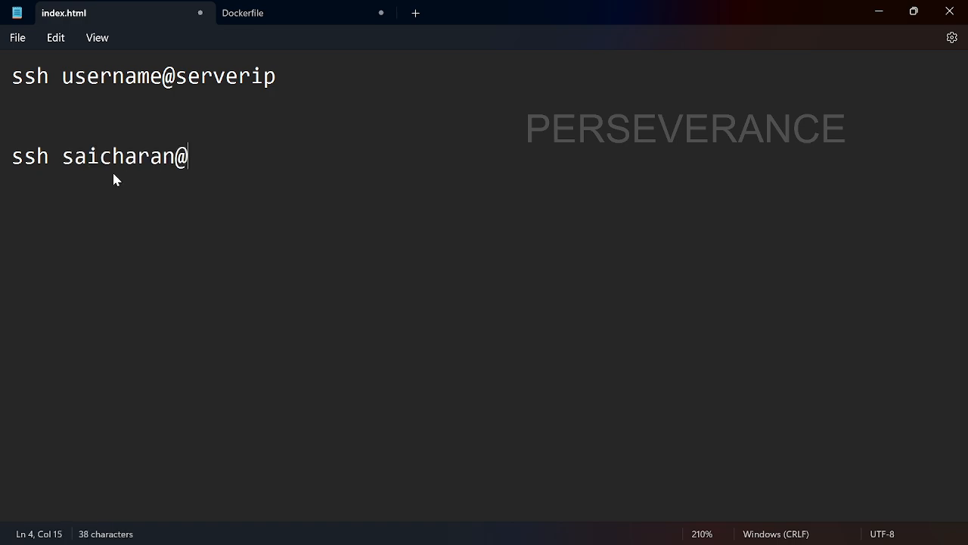
# Step: Go to the Azure home page and open the Virtual machines list
pyautogui.hotkey('alt', 'Tab')
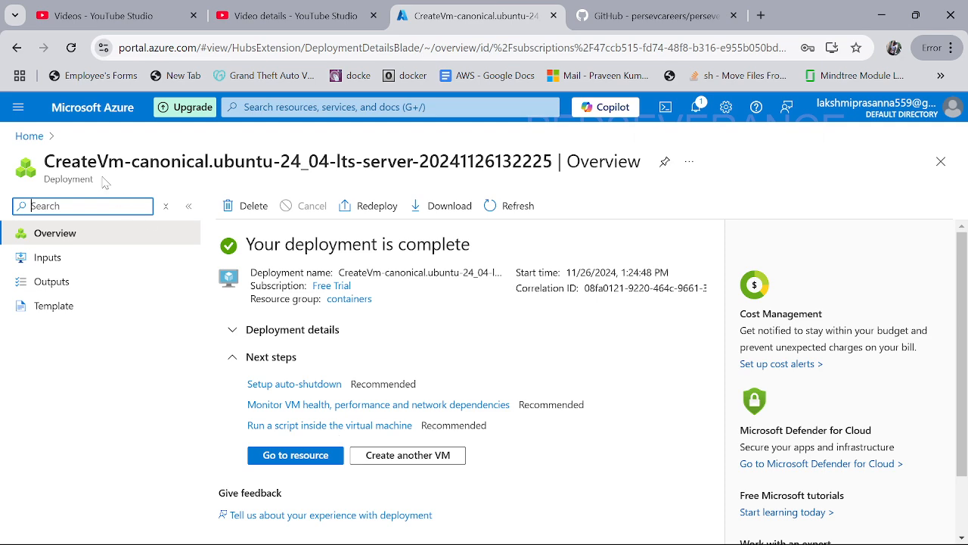
pyautogui.click(32, 138)
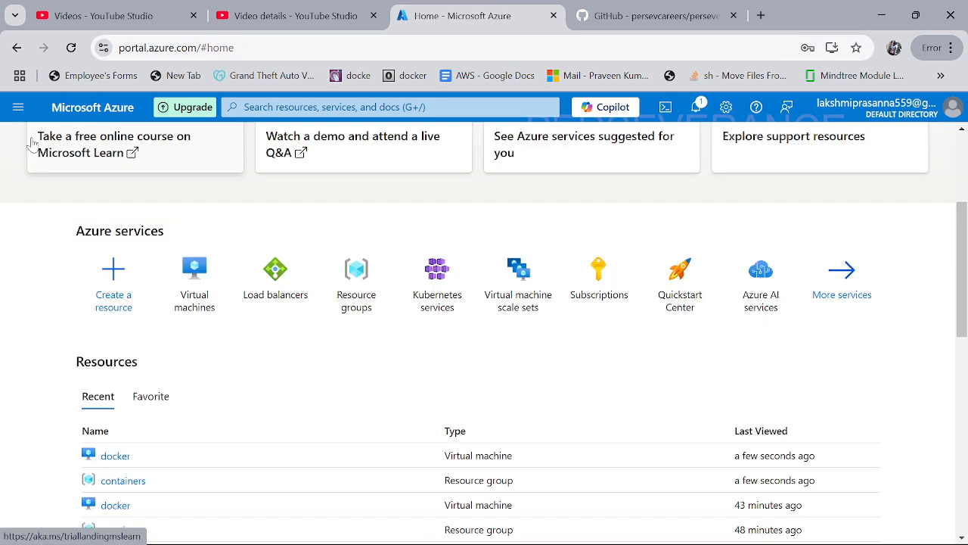
pyautogui.click(195, 286)
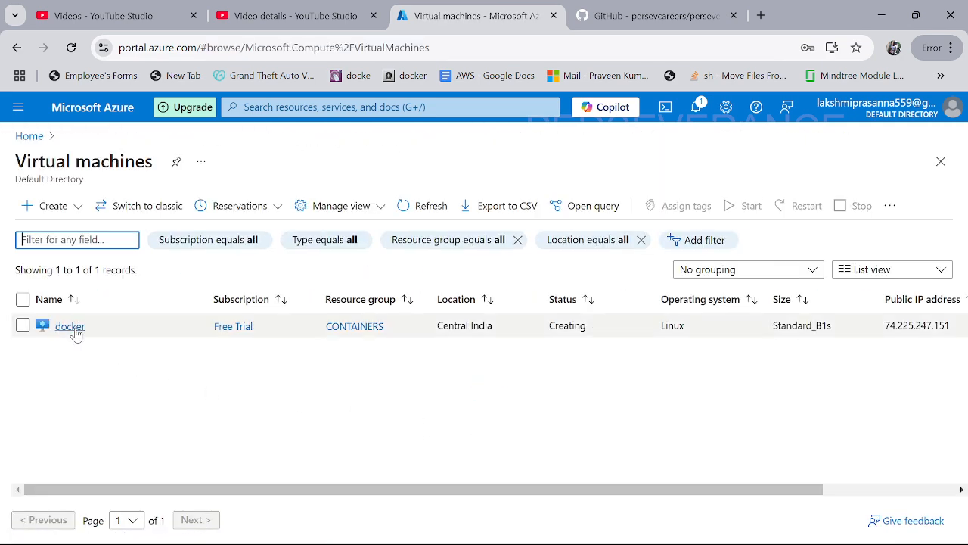
# Step: Open the docker VM's overview and copy its public IP 74.225.247.151
pyautogui.click(75, 333)
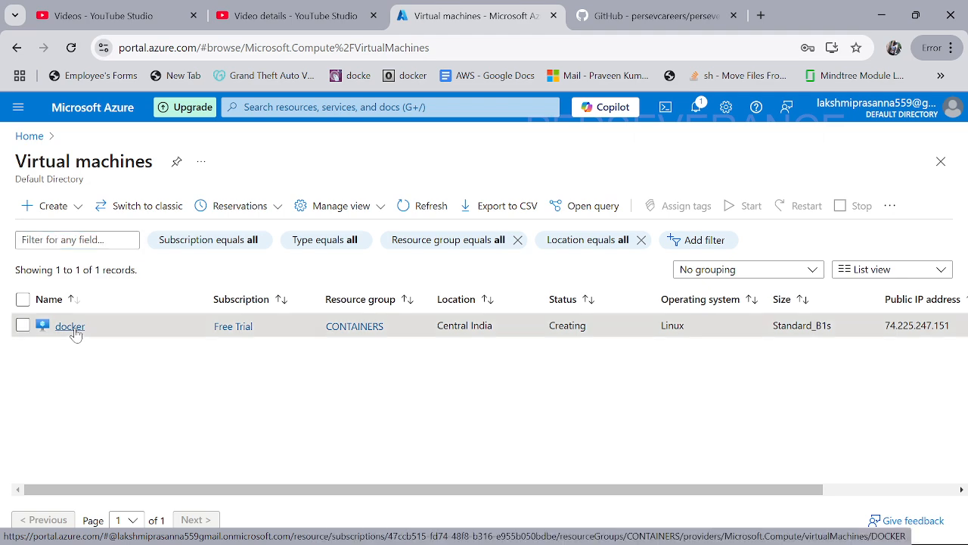
pyautogui.moveTo(395, 333); pyautogui.dragTo(322, 331)
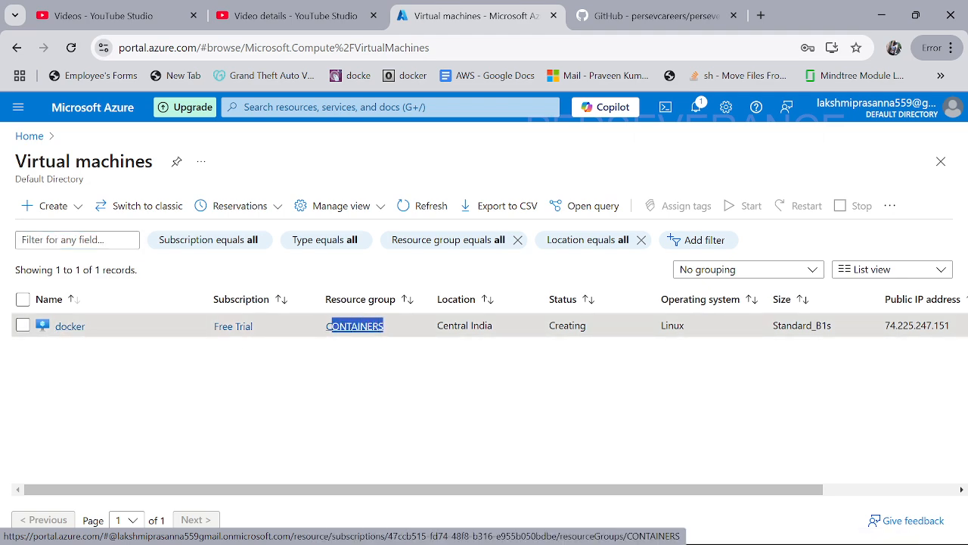
pyautogui.click(79, 327)
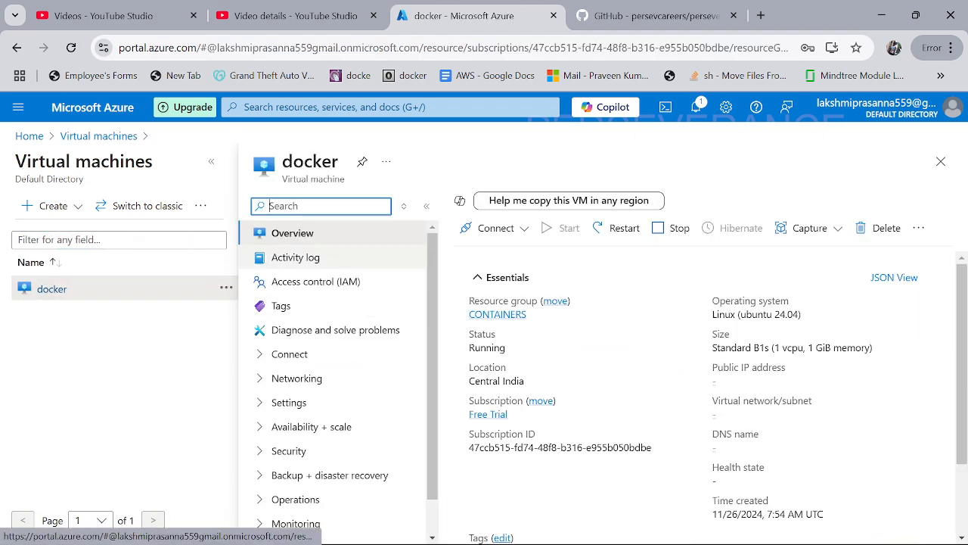
pyautogui.click(219, 169)
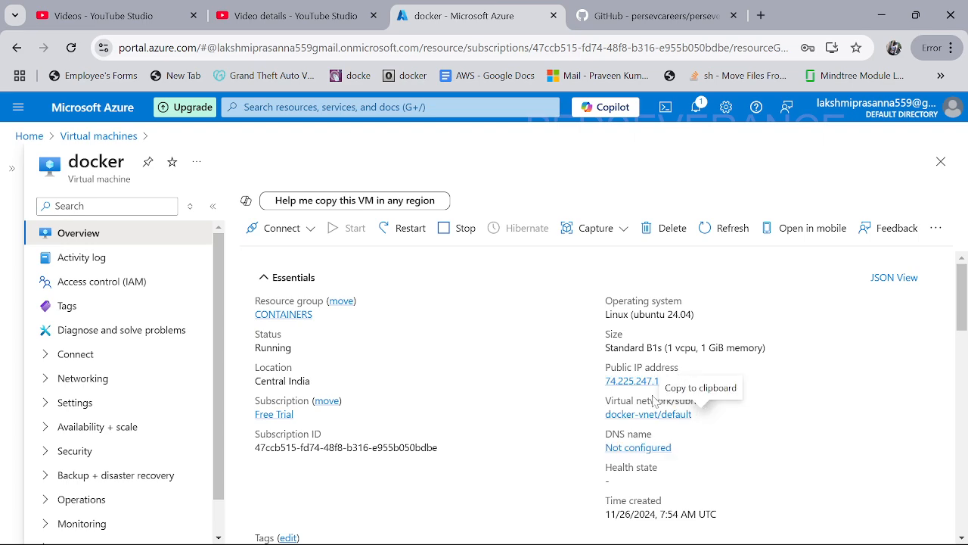
pyautogui.click(679, 382)
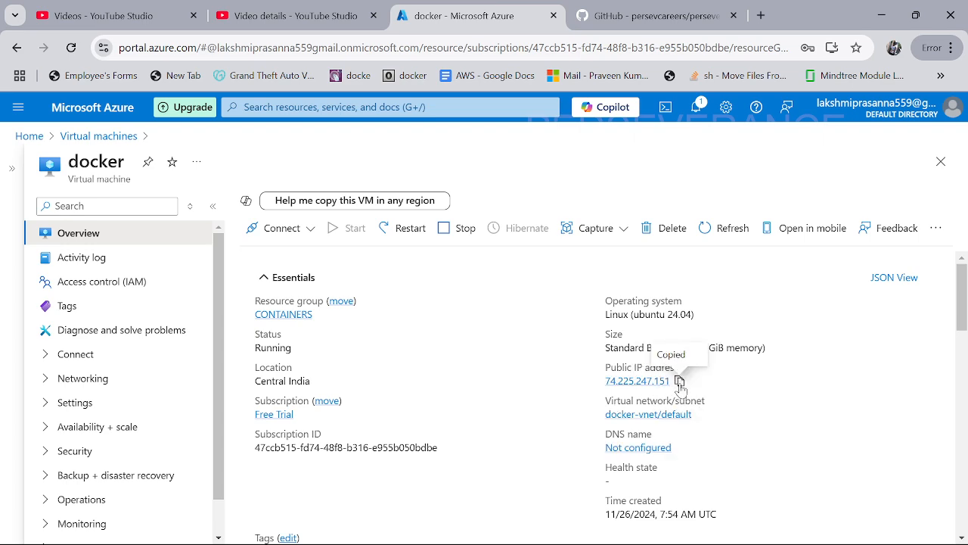
pyautogui.hotkey('alt', 'Tab')
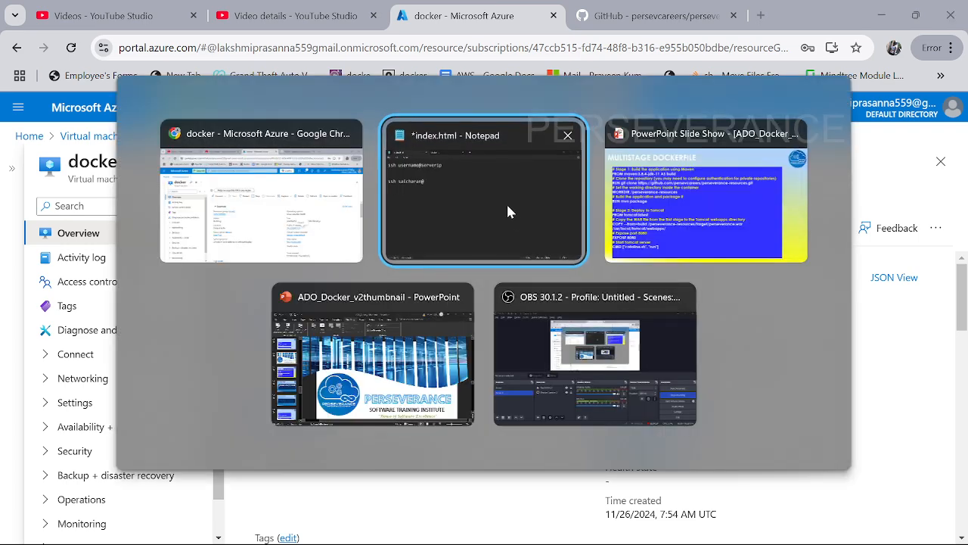
# Step: Complete the ssh command with 74.225.247.151 and paste it into a maximized Git Bash
pyautogui.hotkey('ctrl', 'v')
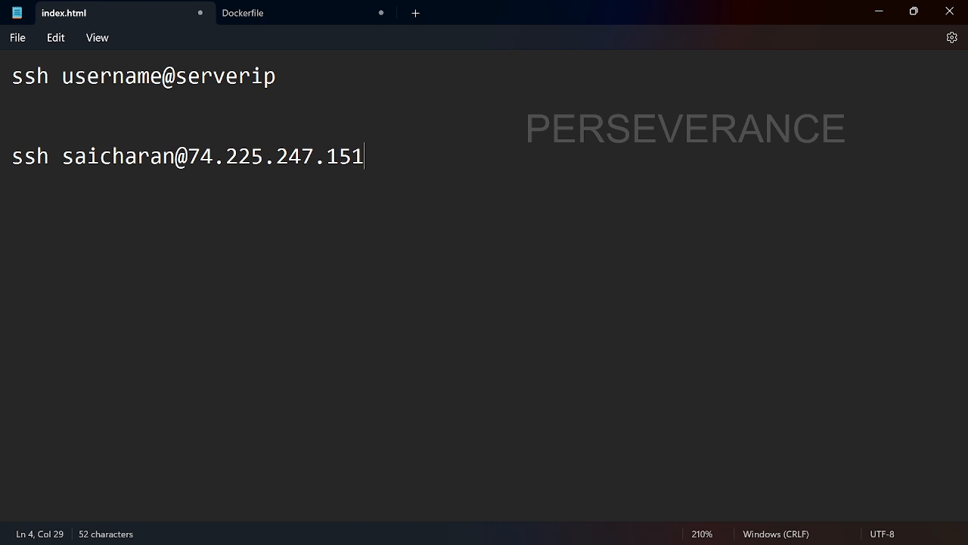
pyautogui.moveTo(364, 156); pyautogui.dragTo(3, 157)
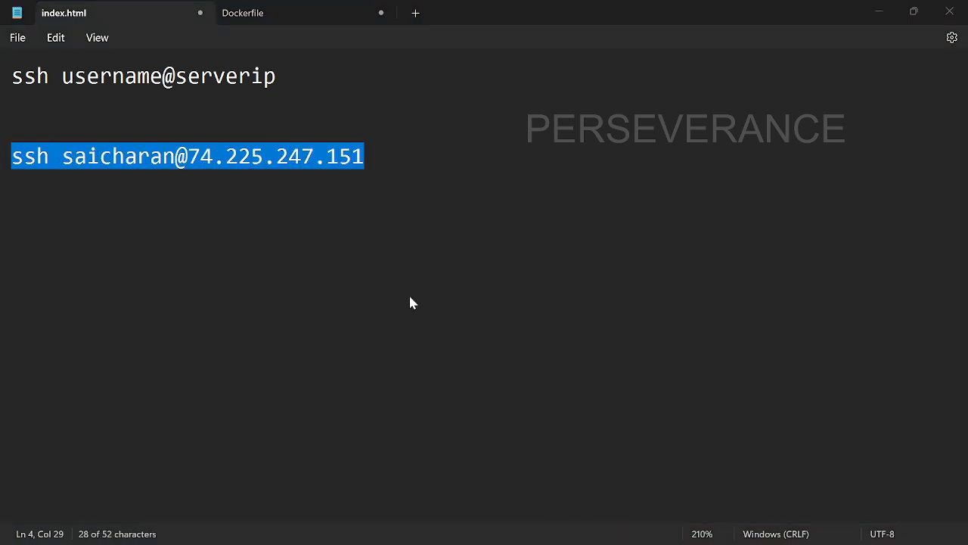
pyautogui.press('super')
pyautogui.write('bash')
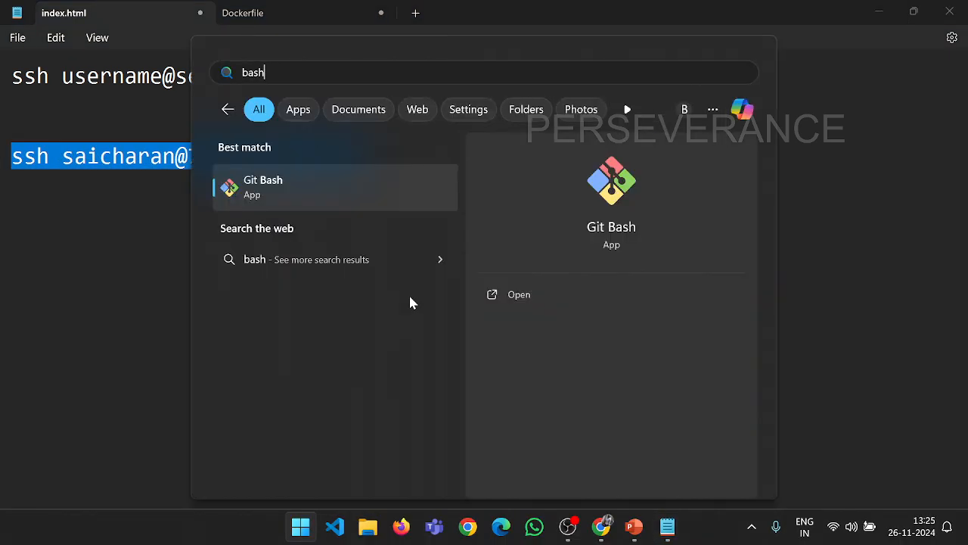
pyautogui.click(351, 187)
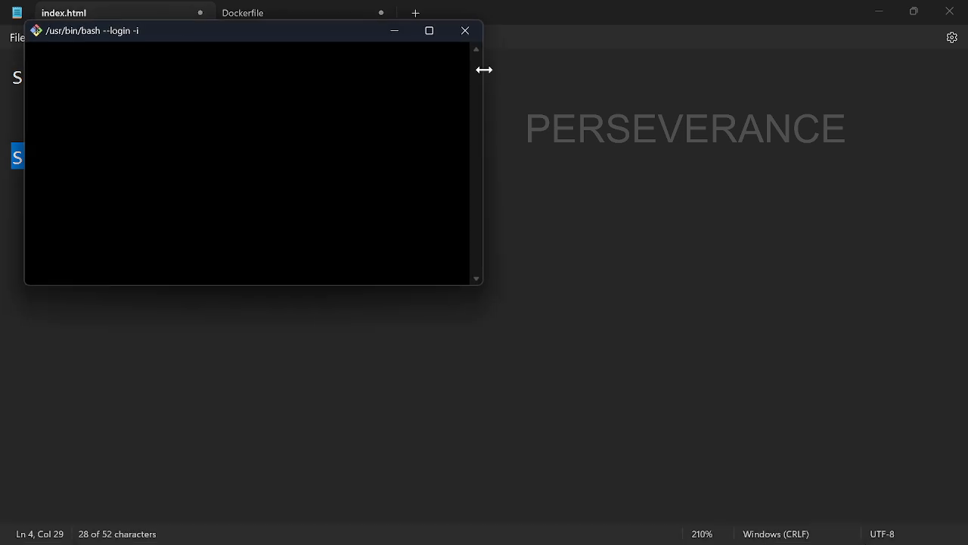
pyautogui.click(428, 28)
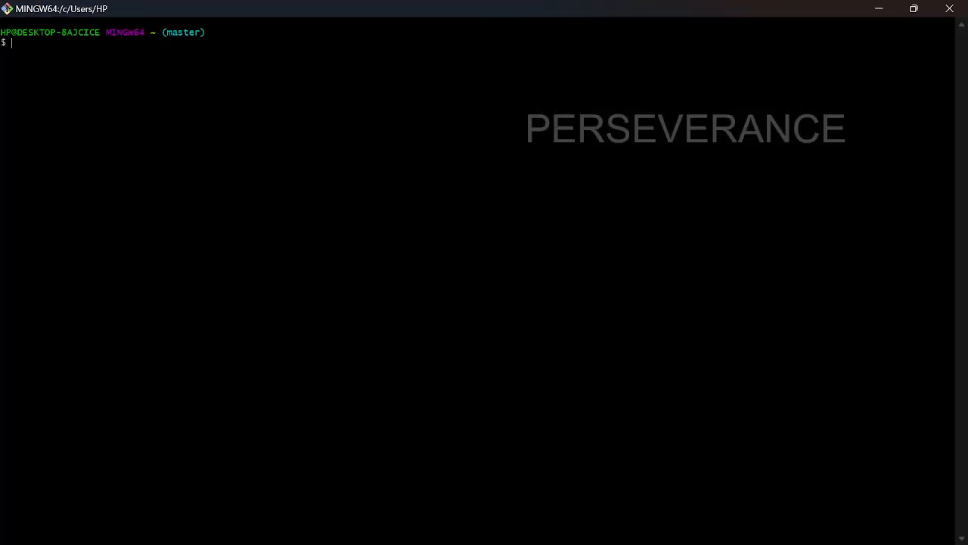
pyautogui.hotkey('ctrl', '+')
pyautogui.hotkey('ctrl', '+')
pyautogui.hotkey('ctrl', '+')
pyautogui.hotkey('ctrl', '+')
pyautogui.hotkey('ctrl', '+')
pyautogui.hotkey('ctrl', '+')
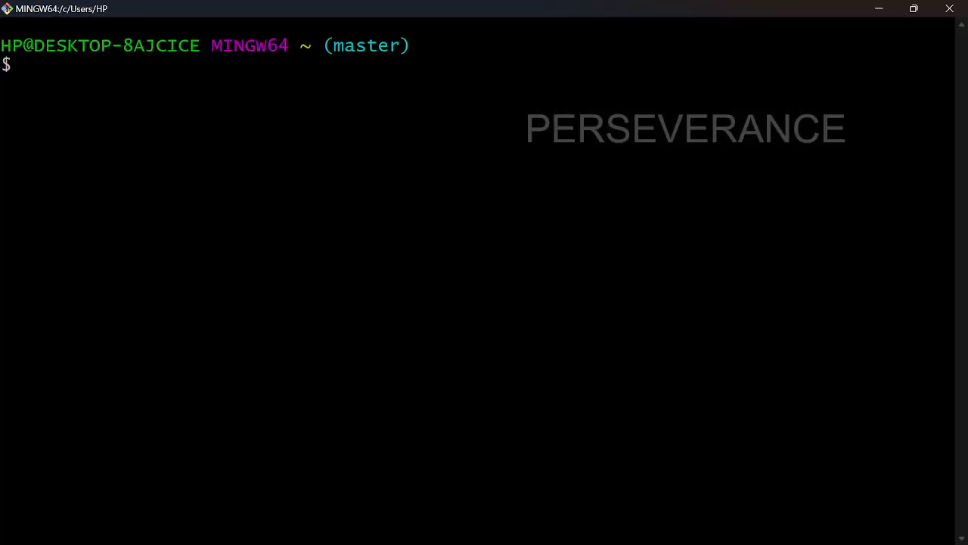
pyautogui.rightClick(373, 235)
pyautogui.click(428, 289)
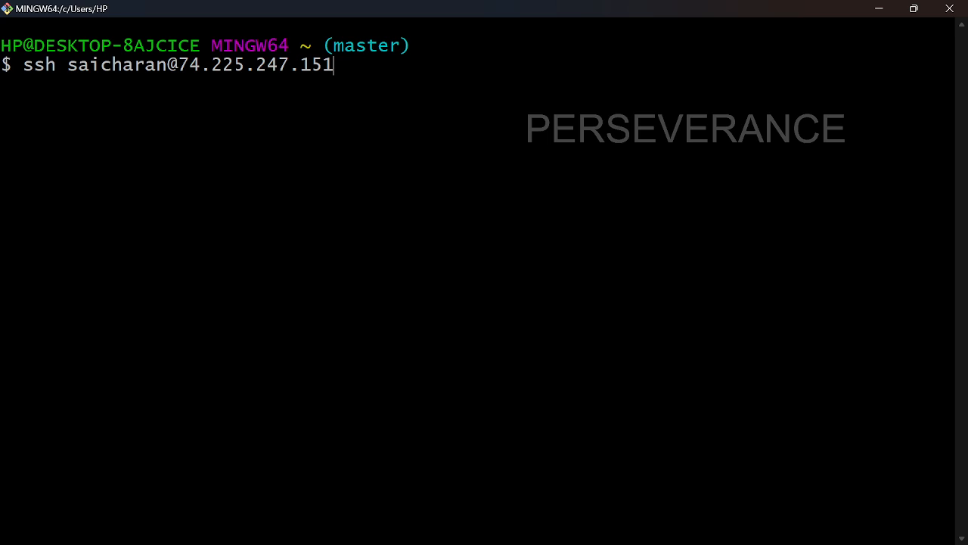
# Step: Run the ssh command, answer 'yes' to trust the host key, and submit the password
pyautogui.doubleClick(39, 65)
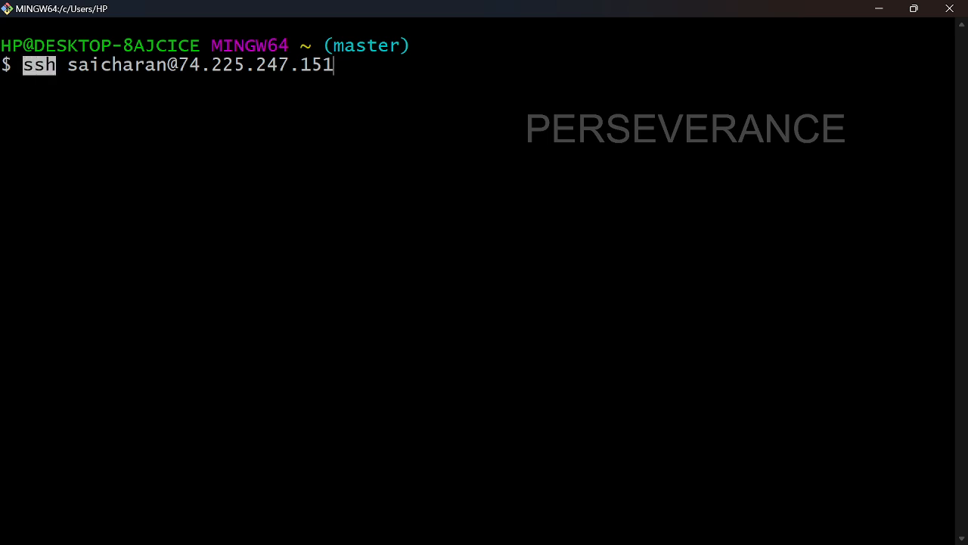
pyautogui.moveTo(337, 81); pyautogui.dragTo(67, 66)
pyautogui.click(179, 68)
pyautogui.click(67, 67)
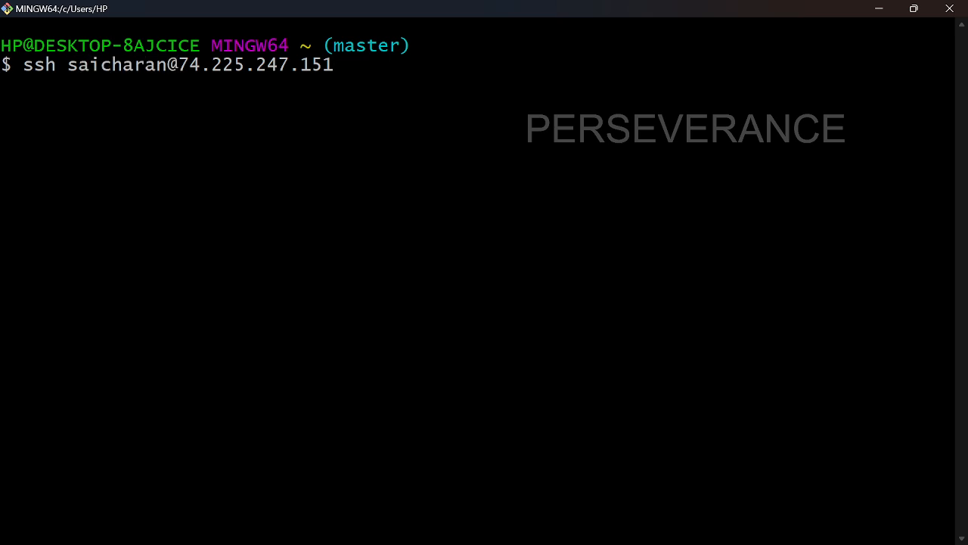
pyautogui.press('Return')
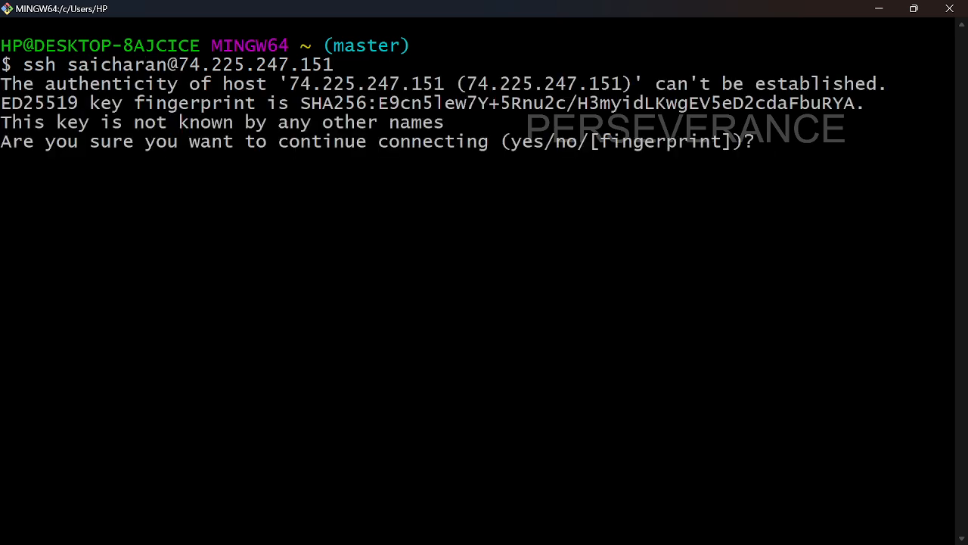
pyautogui.write('yes')
pyautogui.press('Return')
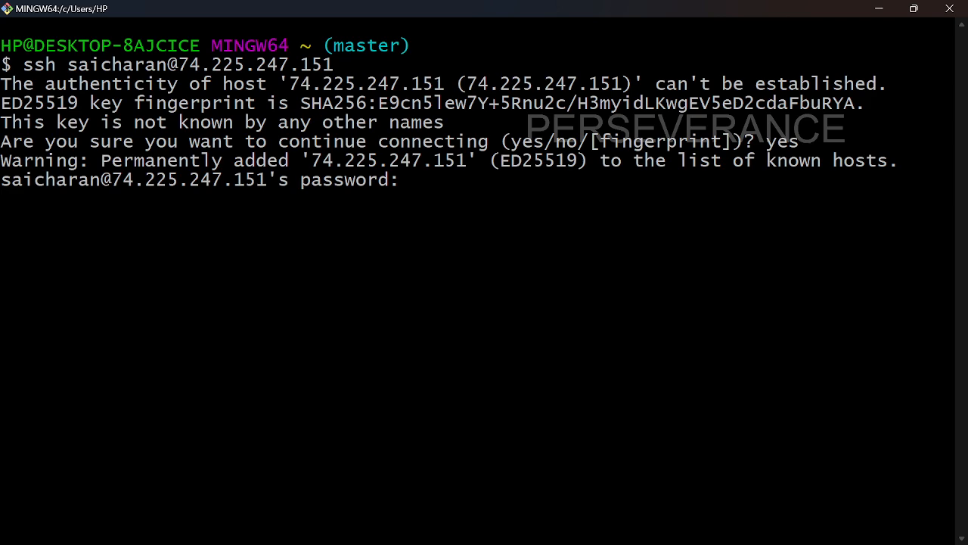
pyautogui.press('Return')
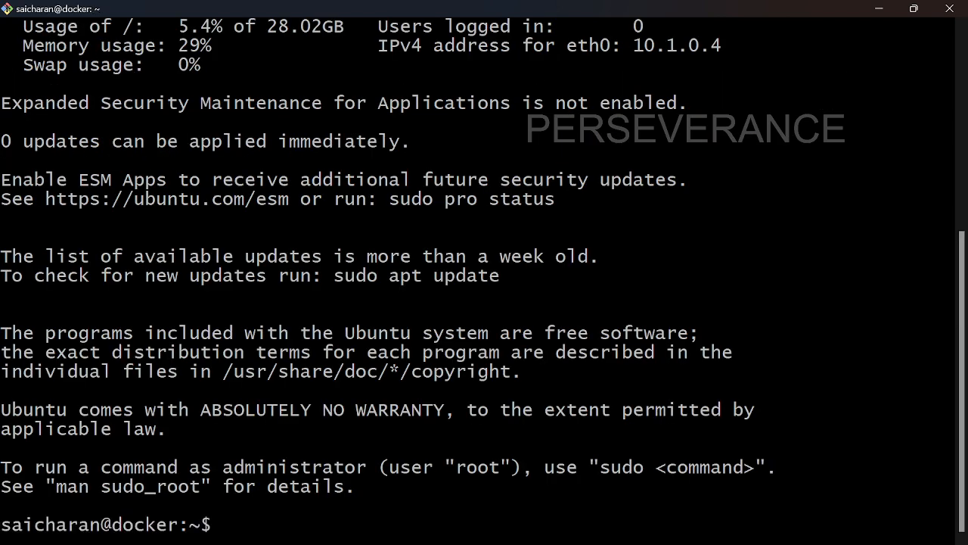
# Step: Clear the terminal and point out the hostname docker in the shell prompt
pyautogui.write('clear')
pyautogui.press('Return')
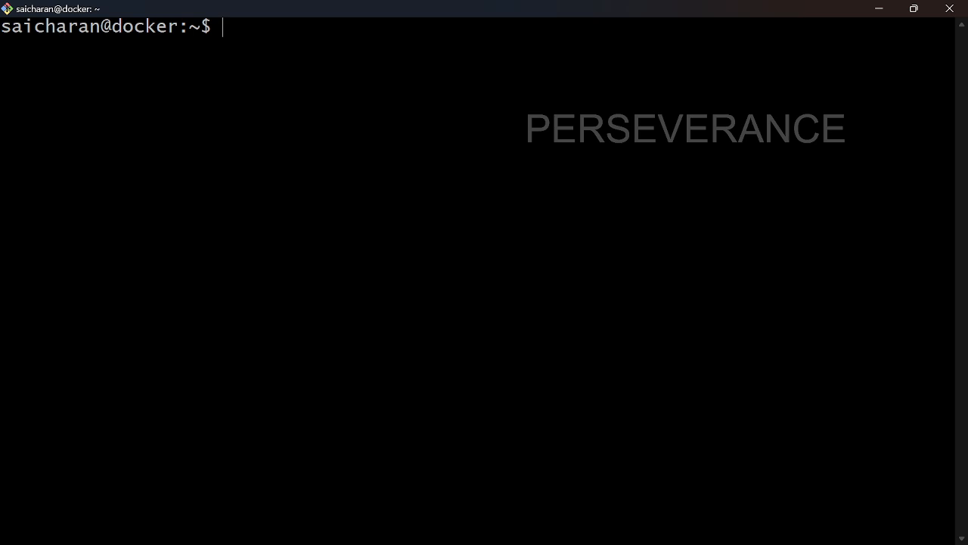
pyautogui.moveTo(113, 27); pyautogui.dragTo(178, 27)
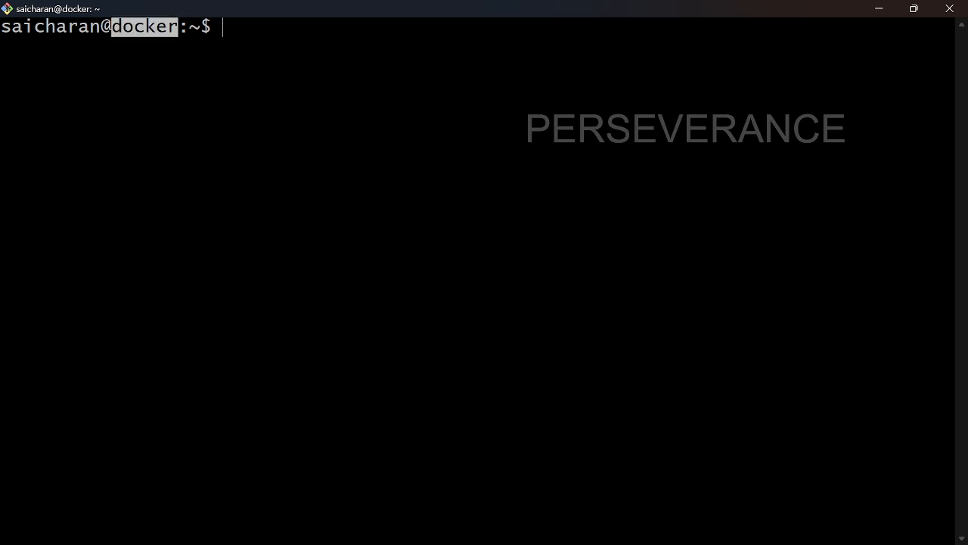
pyautogui.click(175, 29)
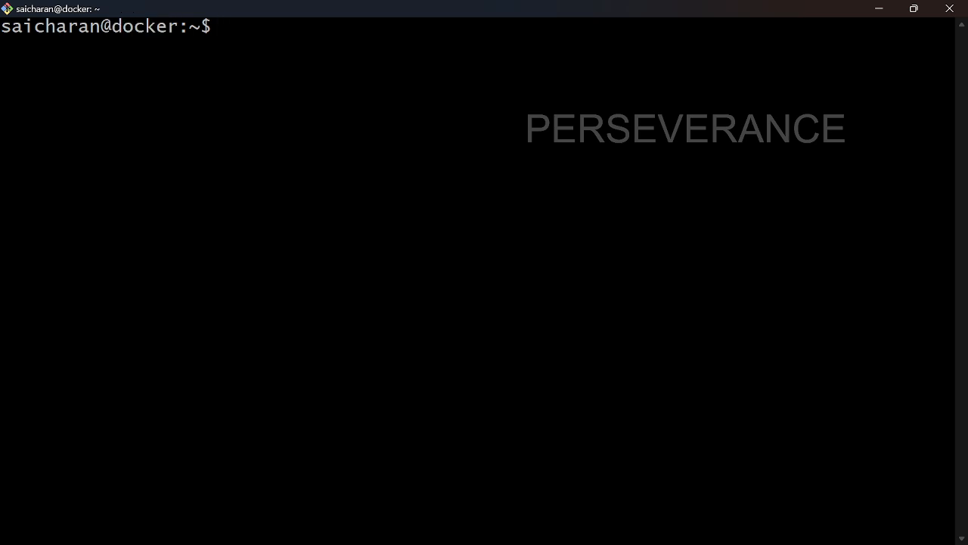
pyautogui.moveTo(178, 27); pyautogui.dragTo(112, 27)
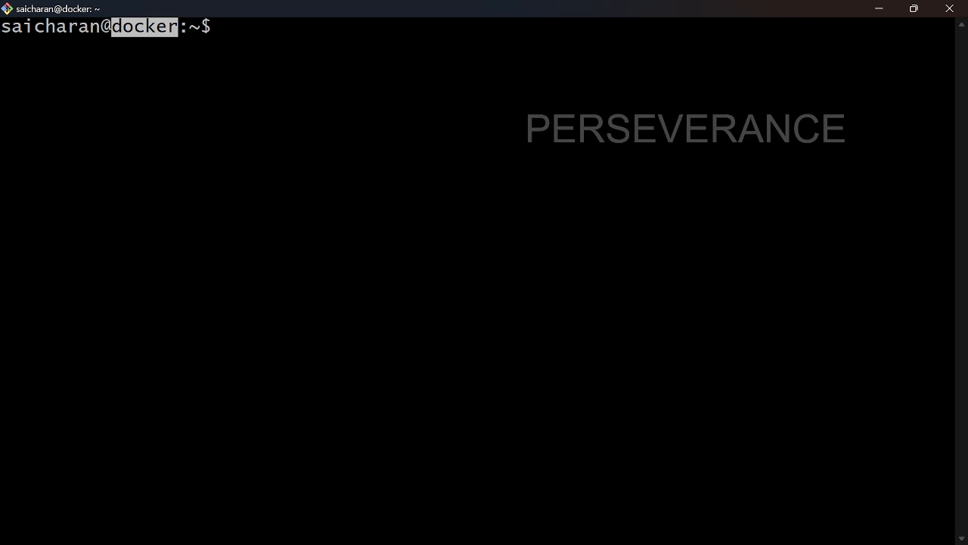
pyautogui.click(114, 28)
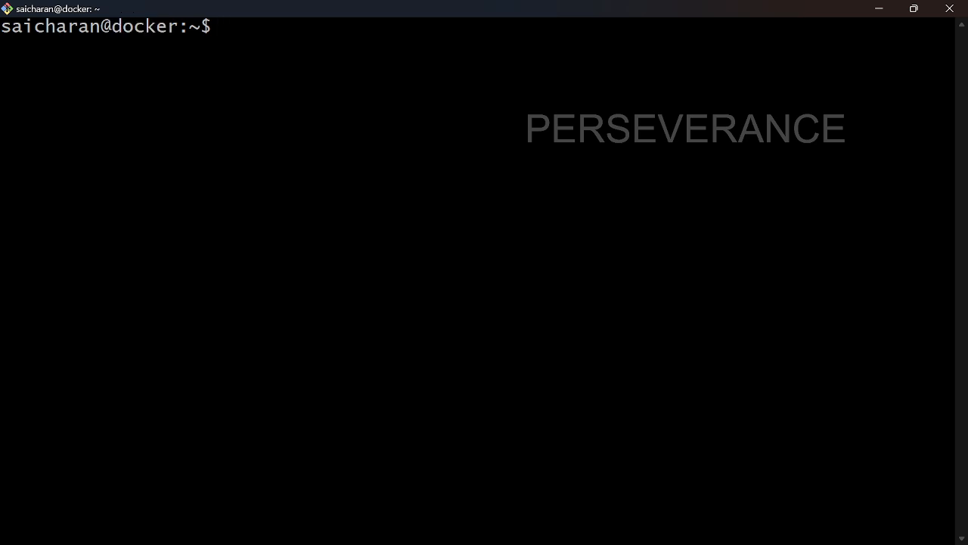
# Step: Run cat /etc/hostname to confirm the output 'docker', then clear the screen
pyautogui.write('cat /etc/')
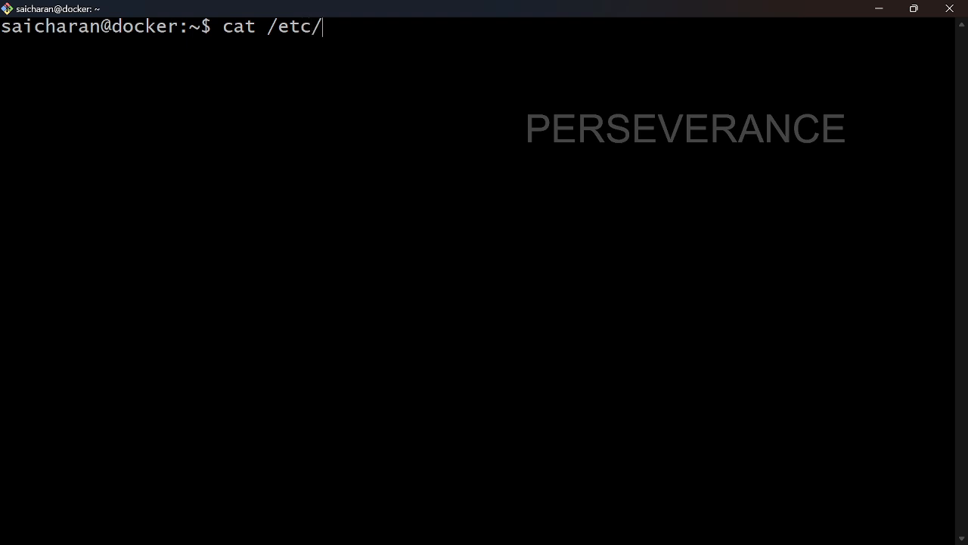
pyautogui.write('hostname')
pyautogui.press('Return')
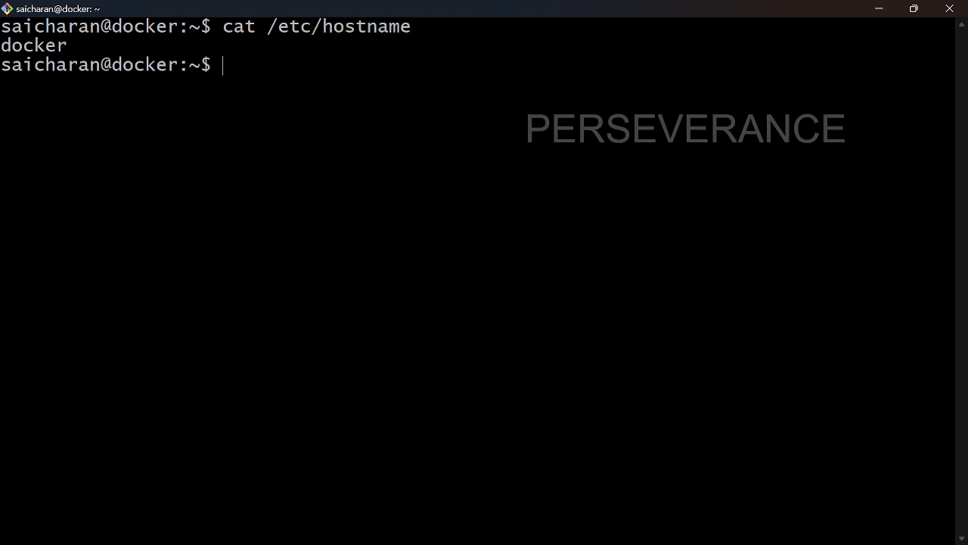
pyautogui.doubleClick(239, 28)
pyautogui.moveTo(414, 42); pyautogui.dragTo(325, 29)
pyautogui.click(325, 45)
pyautogui.moveTo(106, 47); pyautogui.dragTo(3, 46)
pyautogui.click(45, 47)
pyautogui.write('clear')
pyautogui.press('Return')
pyautogui.write('sudo')
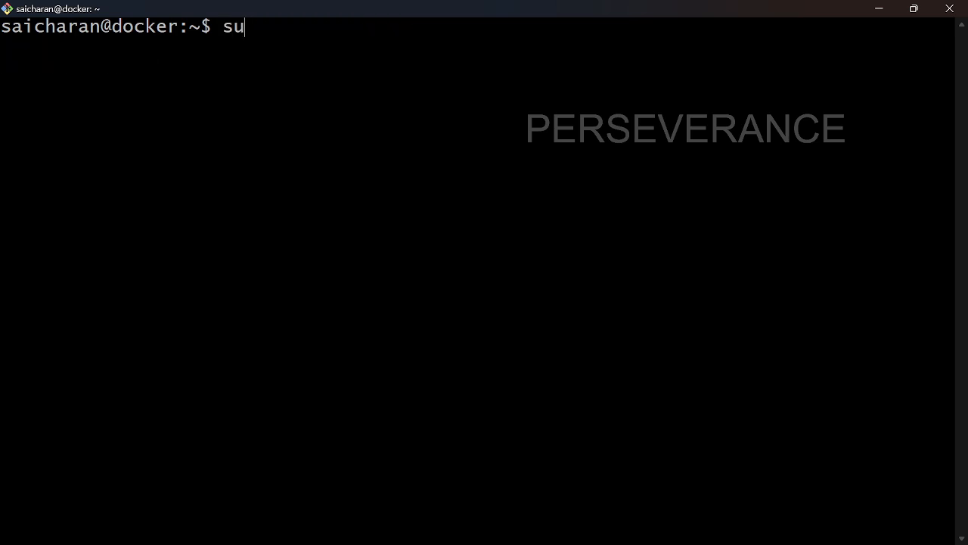
pyautogui.press('BackSpace')
pyautogui.press('BackSpace')
pyautogui.press('BackSpace')
pyautogui.press('BackSpace')
# Step: Run 'sudo apt update && sudo apt install docker.io' on the VM, explaining both halves
pyautogui.write('sudo apt update ')
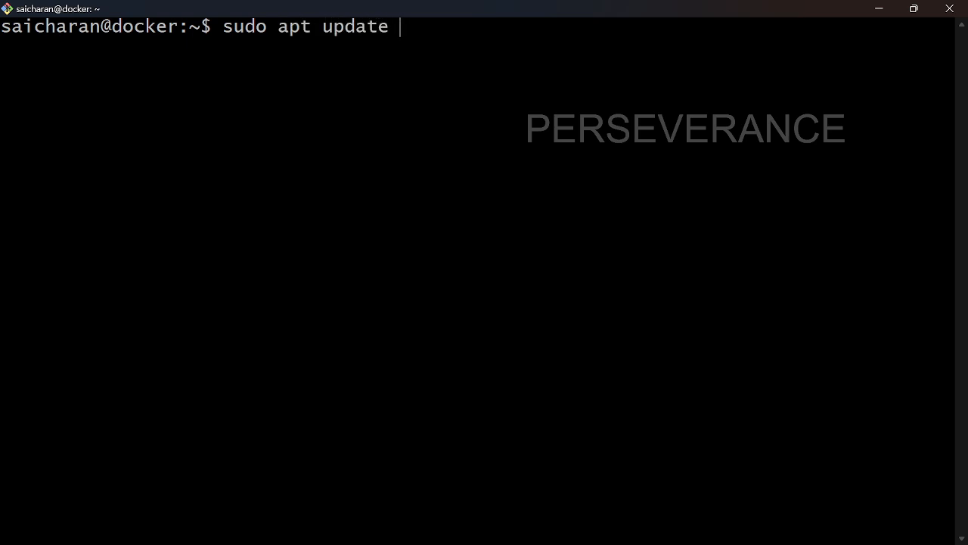
pyautogui.write('&&')
pyautogui.write(' sudo apt ')
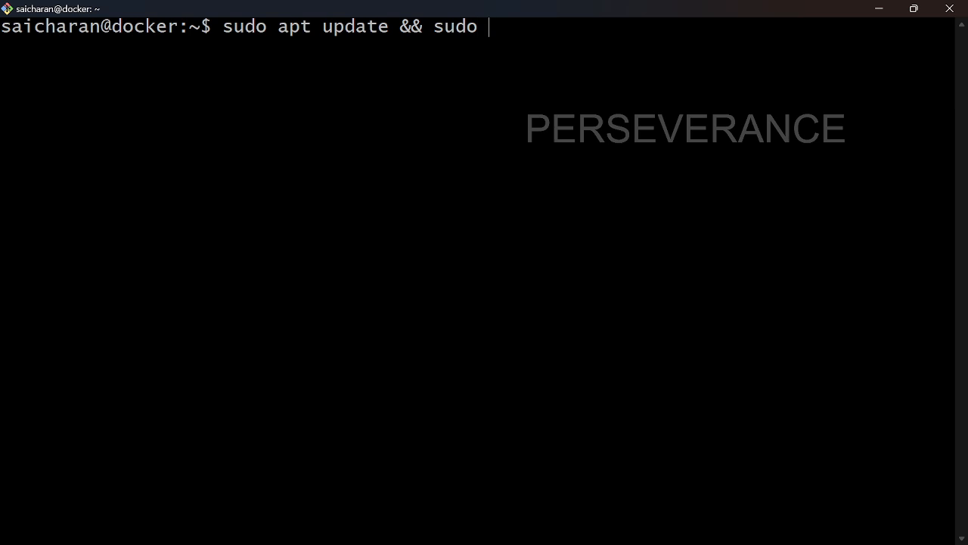
pyautogui.write('install docker.io')
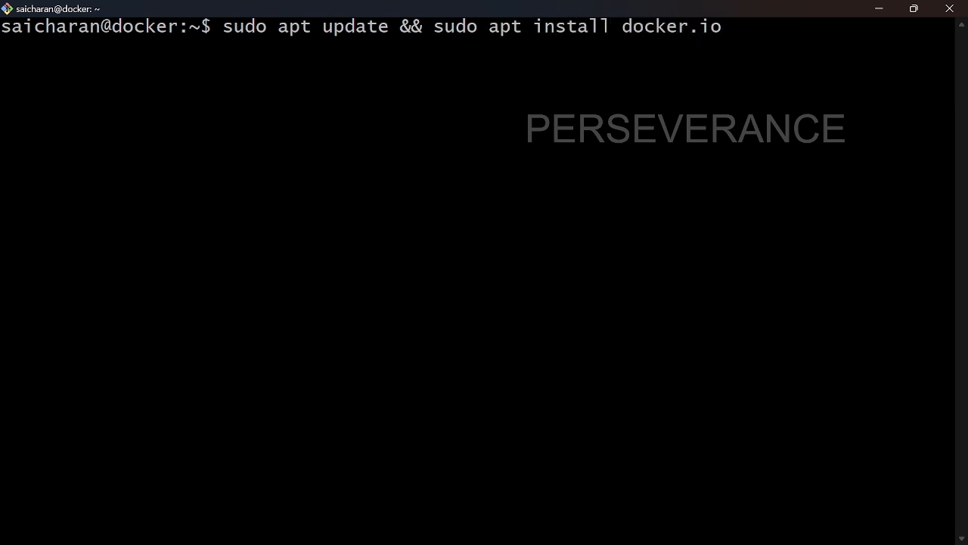
pyautogui.moveTo(401, 26); pyautogui.dragTo(433, 27)
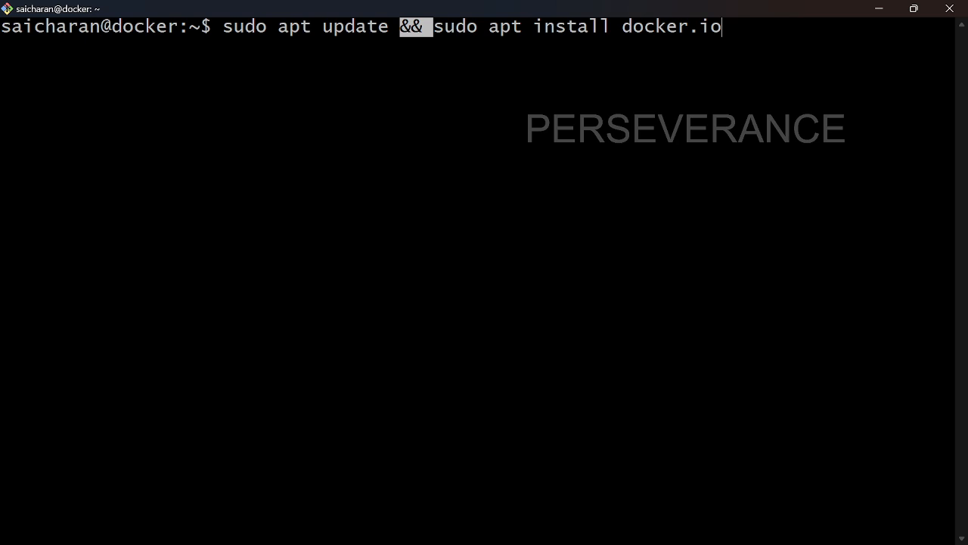
pyautogui.press('Escape')
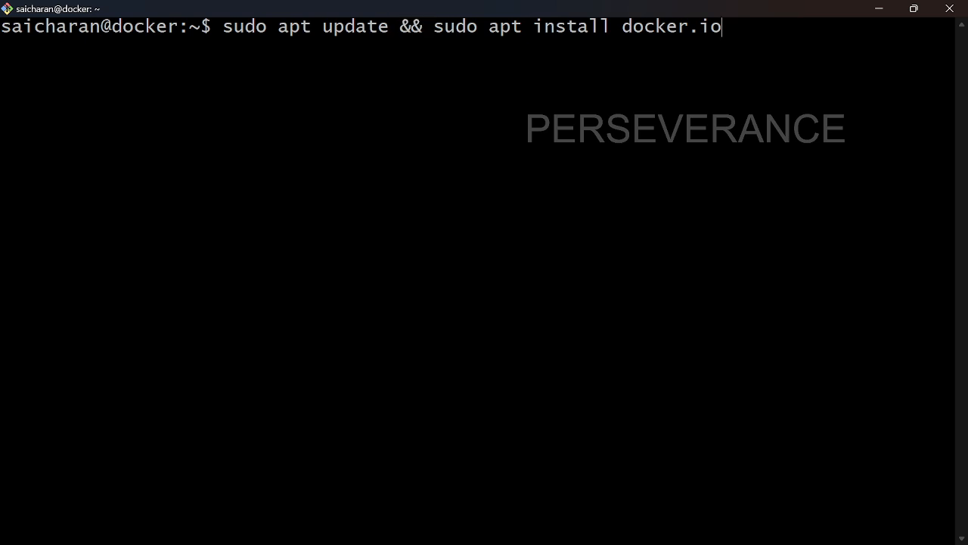
pyautogui.moveTo(401, 26); pyautogui.dragTo(212, 27)
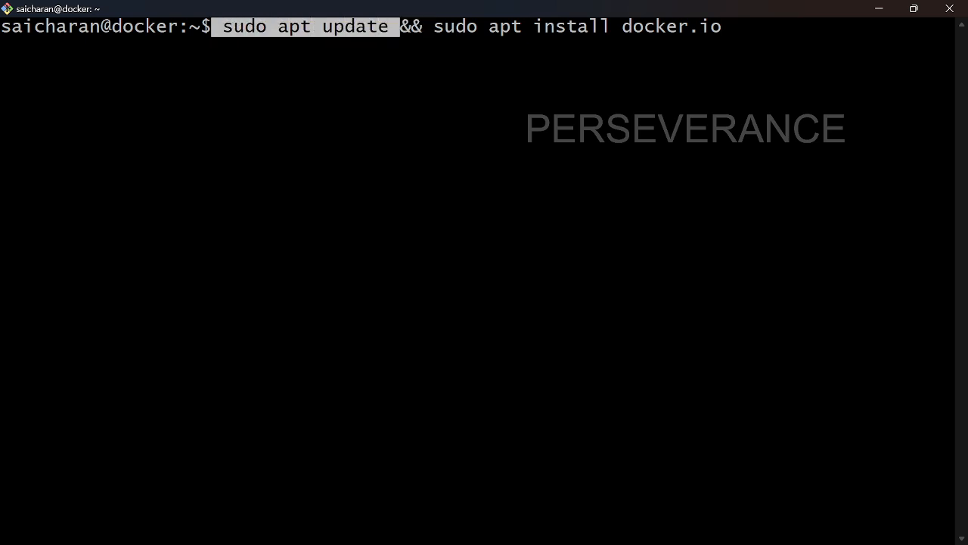
pyautogui.moveTo(954, 27); pyautogui.dragTo(433, 27)
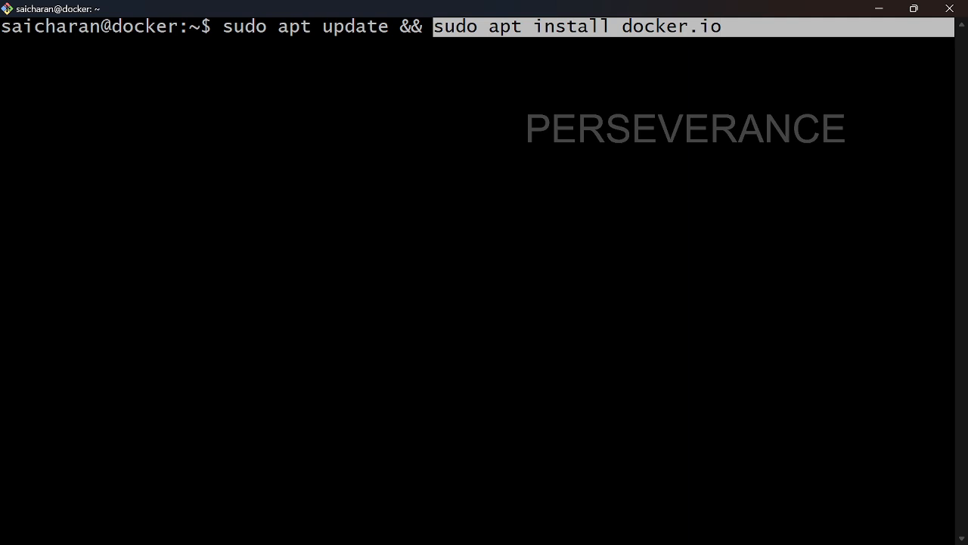
pyautogui.press('Return')
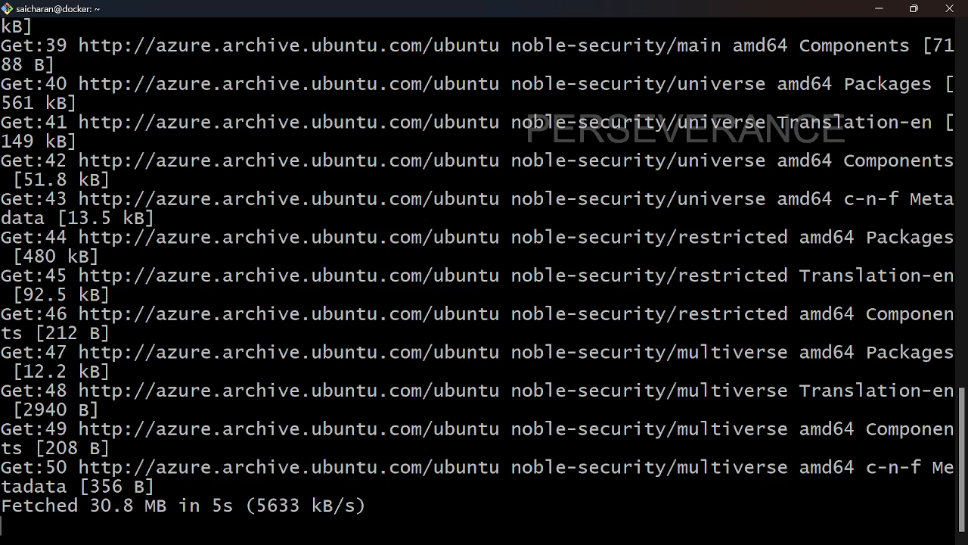
pyautogui.hotkey('alt', 'Tab')
# Step: Present the multistage Dockerfile slide, then end the slide show
pyautogui.click(305, 350)
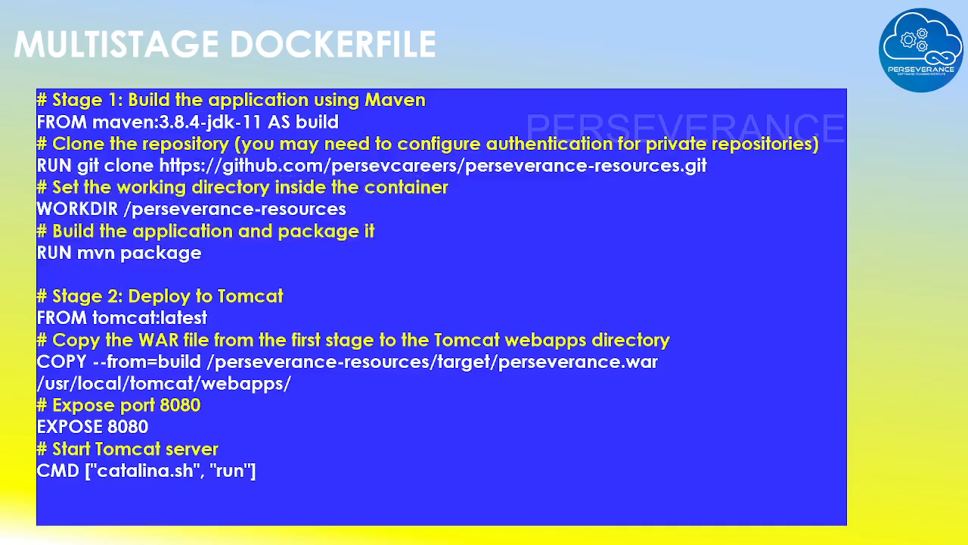
pyautogui.click(294, 272)
pyautogui.press('Escape')
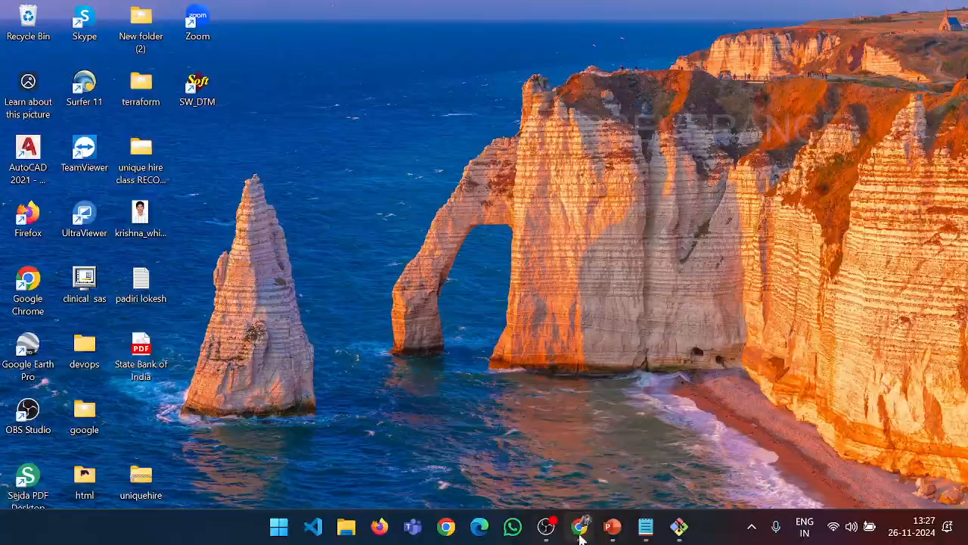
# Step: Show the GitHub perseverance-resources repository, then return to Git Bash awaiting the docker.io install confirmation
pyautogui.click(579, 526)
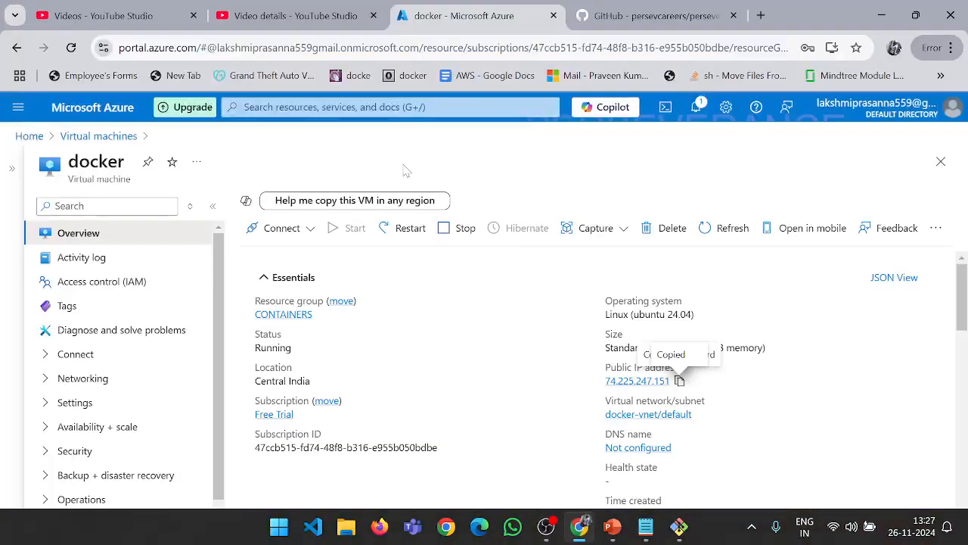
pyautogui.click(691, 6)
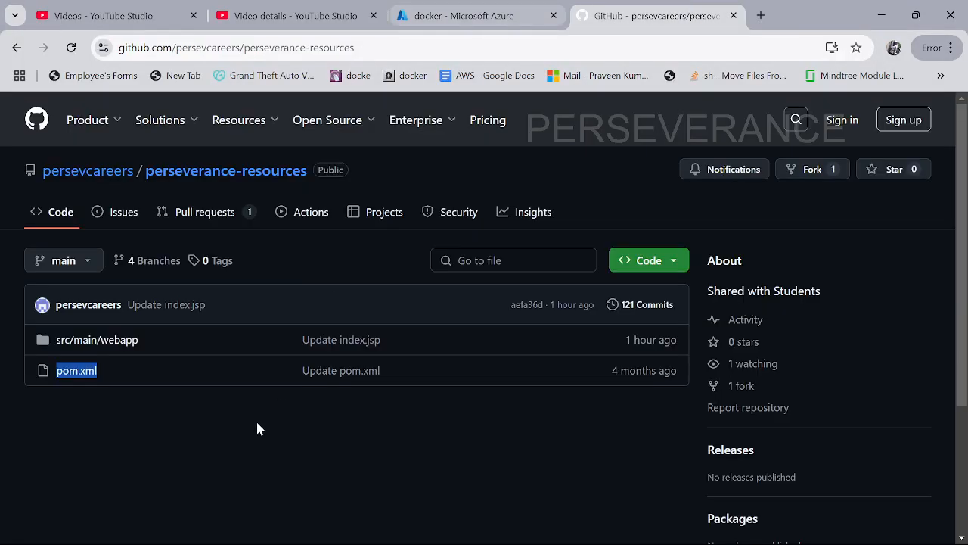
pyautogui.click(235, 414)
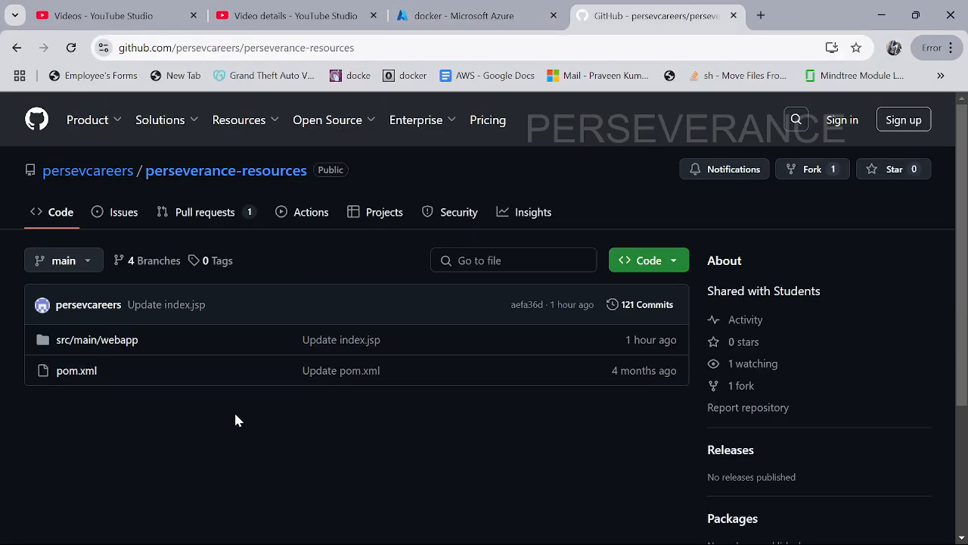
pyautogui.click(537, 6)
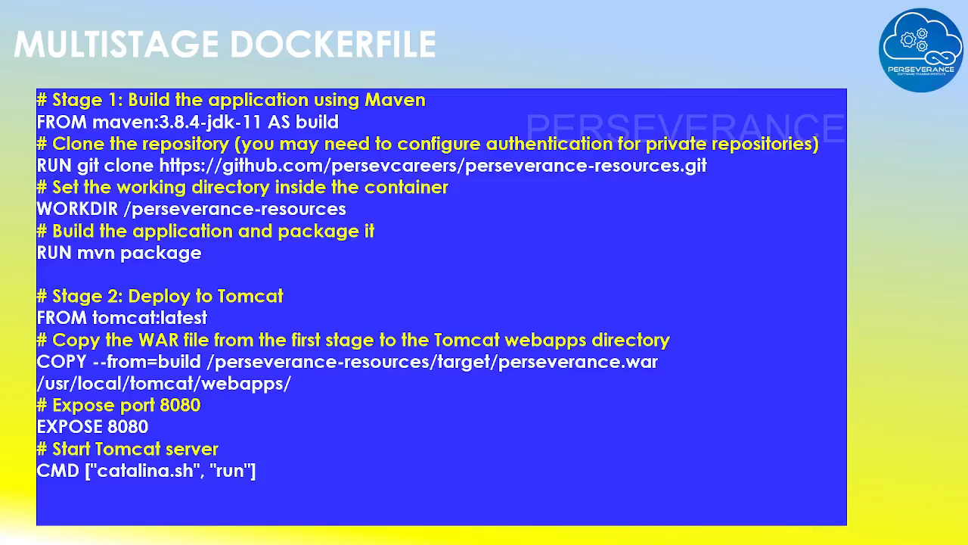
pyautogui.hotkey('alt', 'Tab')
pyautogui.click(609, 159)
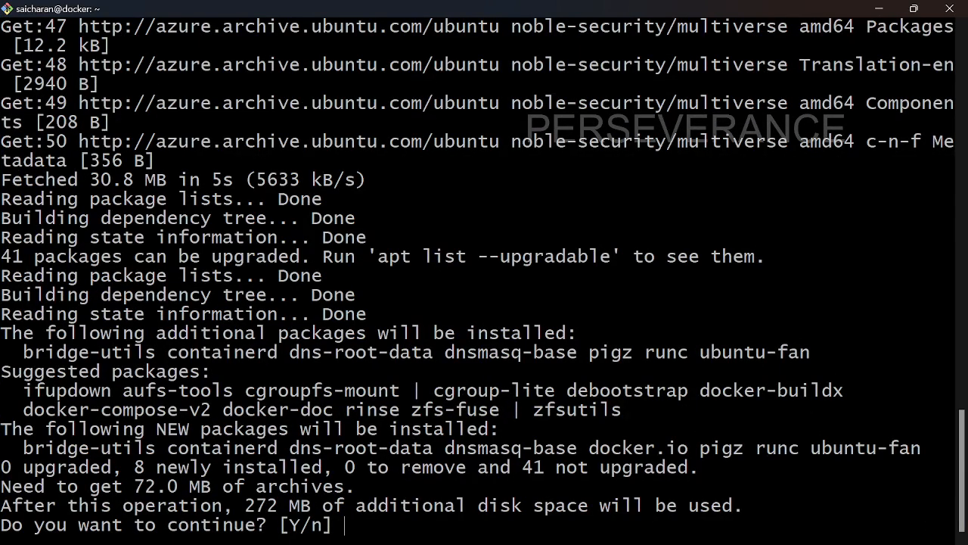
# Step: Answer y to install docker.io 26.1.3 and its dependencies, then clear the terminal
pyautogui.write('y')
pyautogui.press('Return')
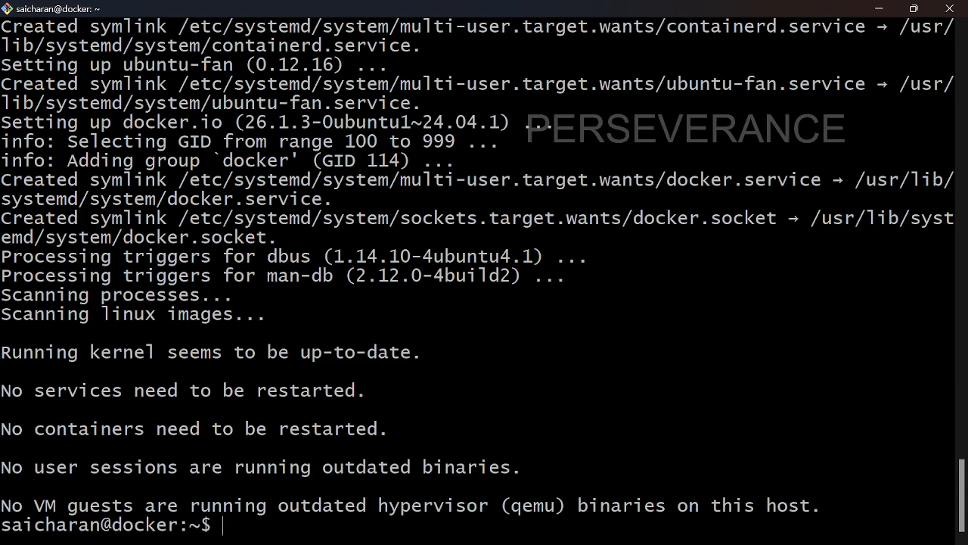
pyautogui.write('clear')
pyautogui.press('Return')
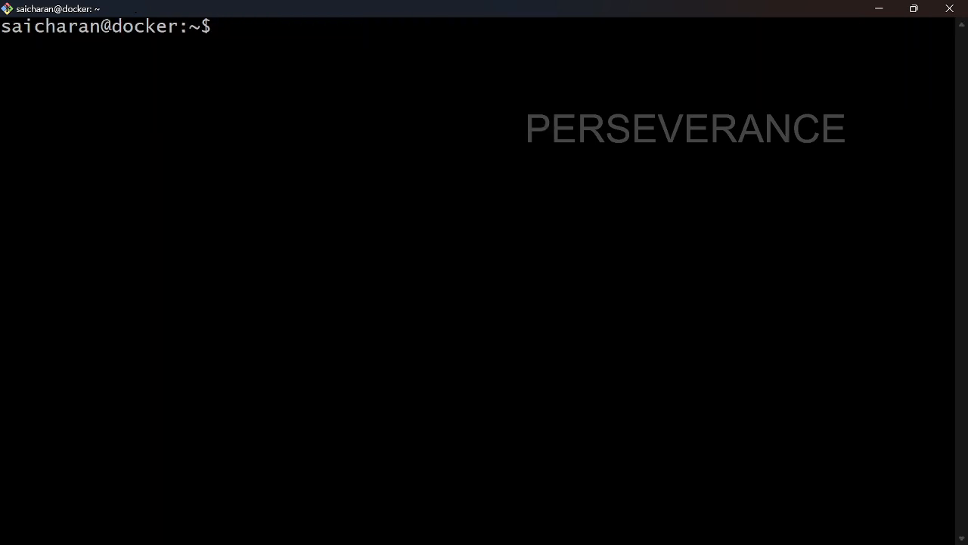
# Step: Run docker to confirm it prints its help, clear the screen, and return to the slide show
pyautogui.write('docker')
pyautogui.press('Return')
pyautogui.write('clear')
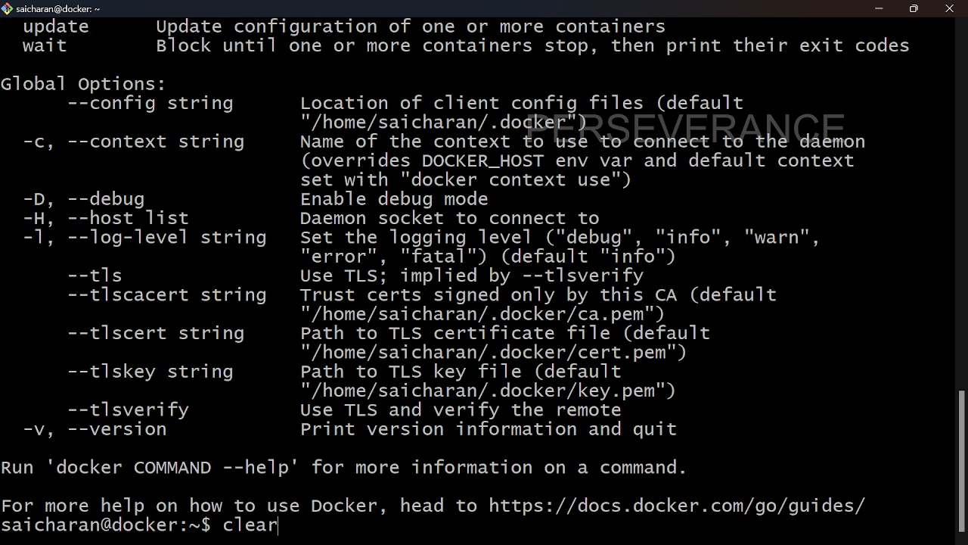
pyautogui.press('Return')
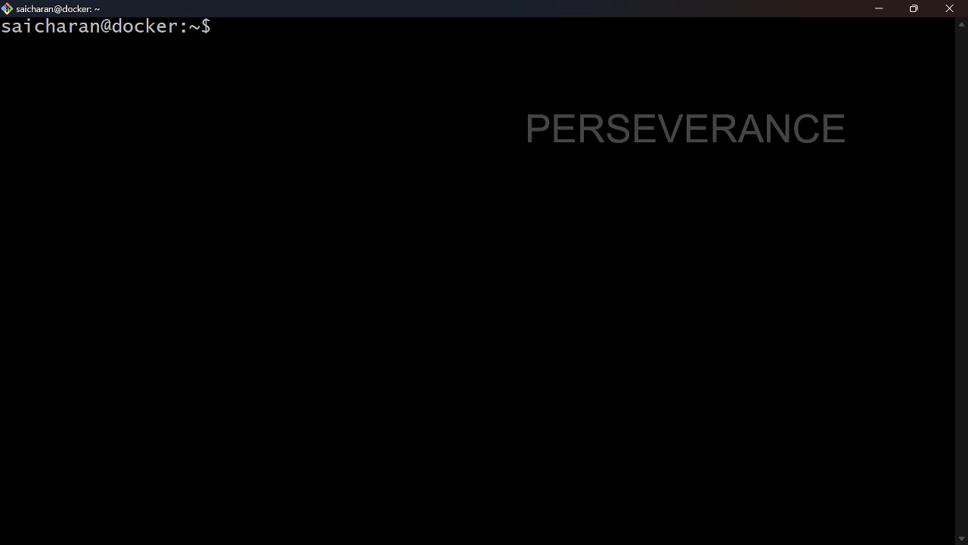
pyautogui.hotkey('alt', 'Tab')
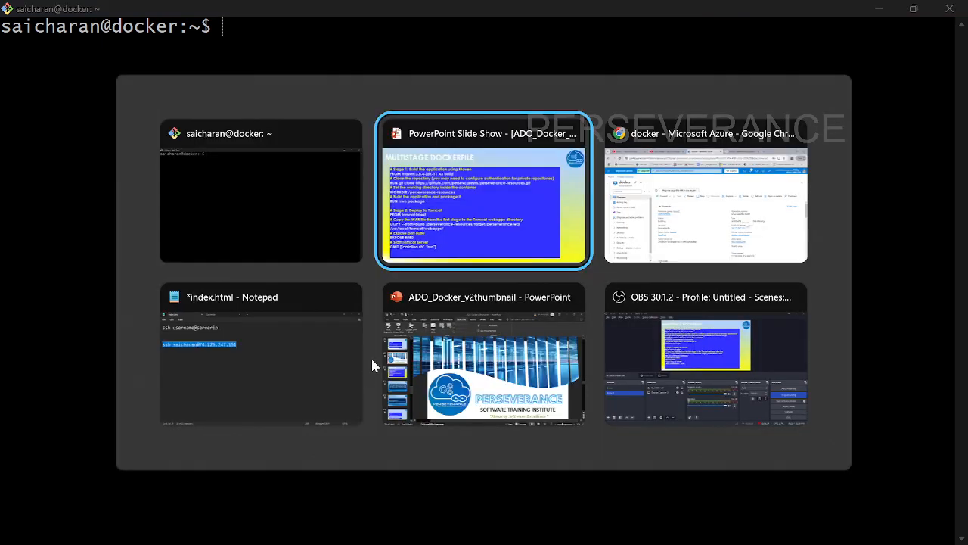